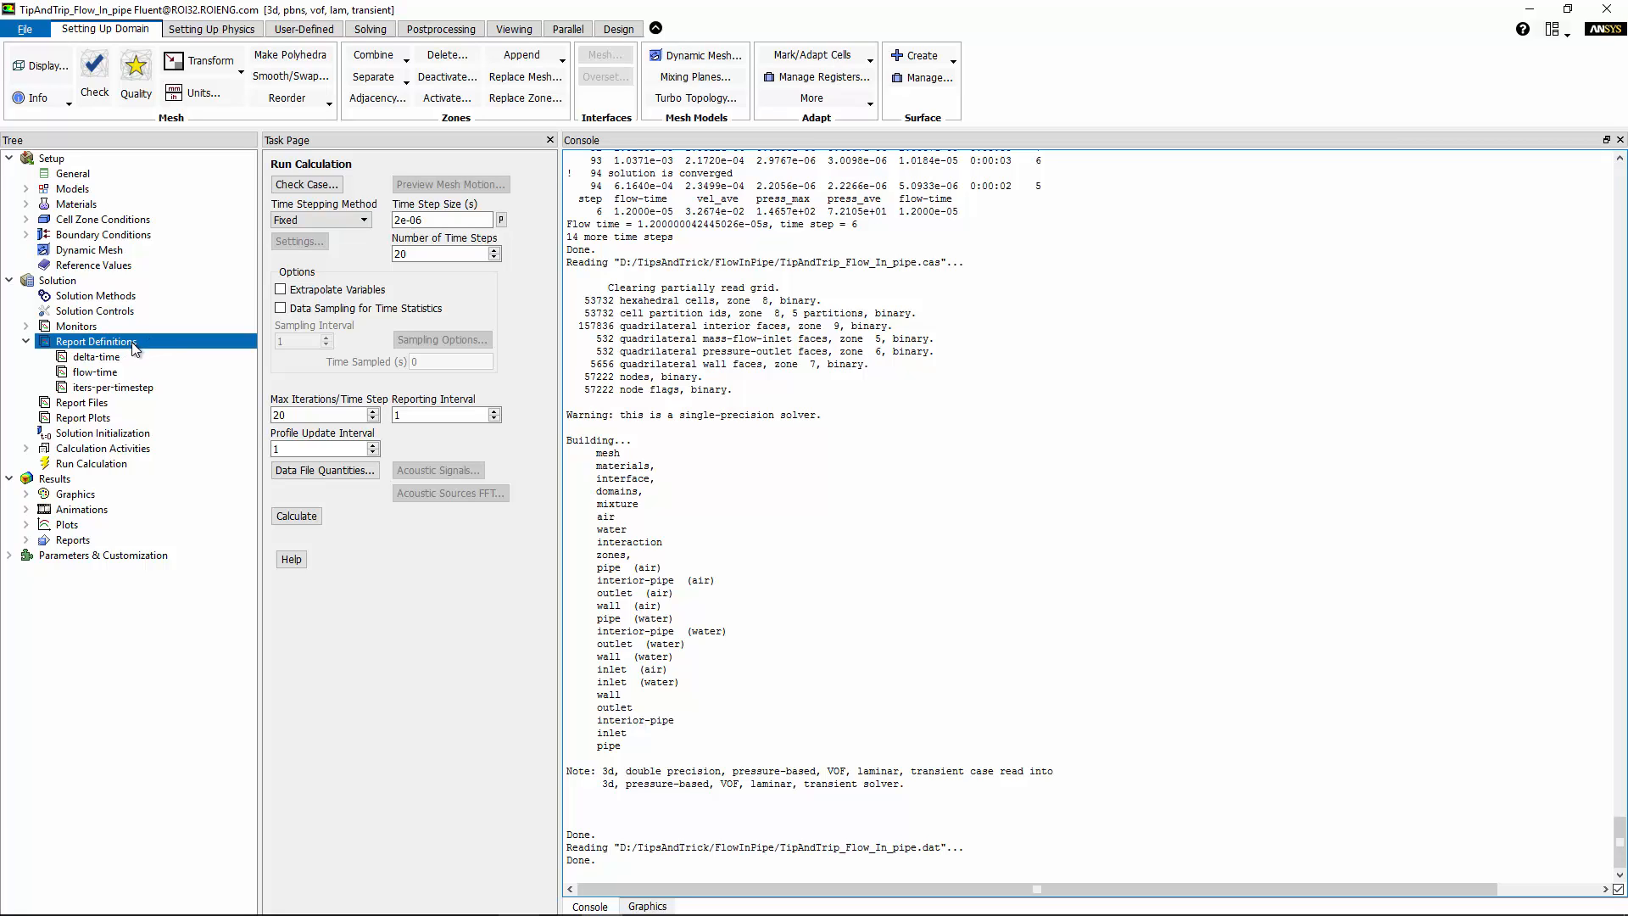
Show the Report Plots page and expand Report Definitions to list delta-time, flow-time and iters-per-timestep.
click(113, 415)
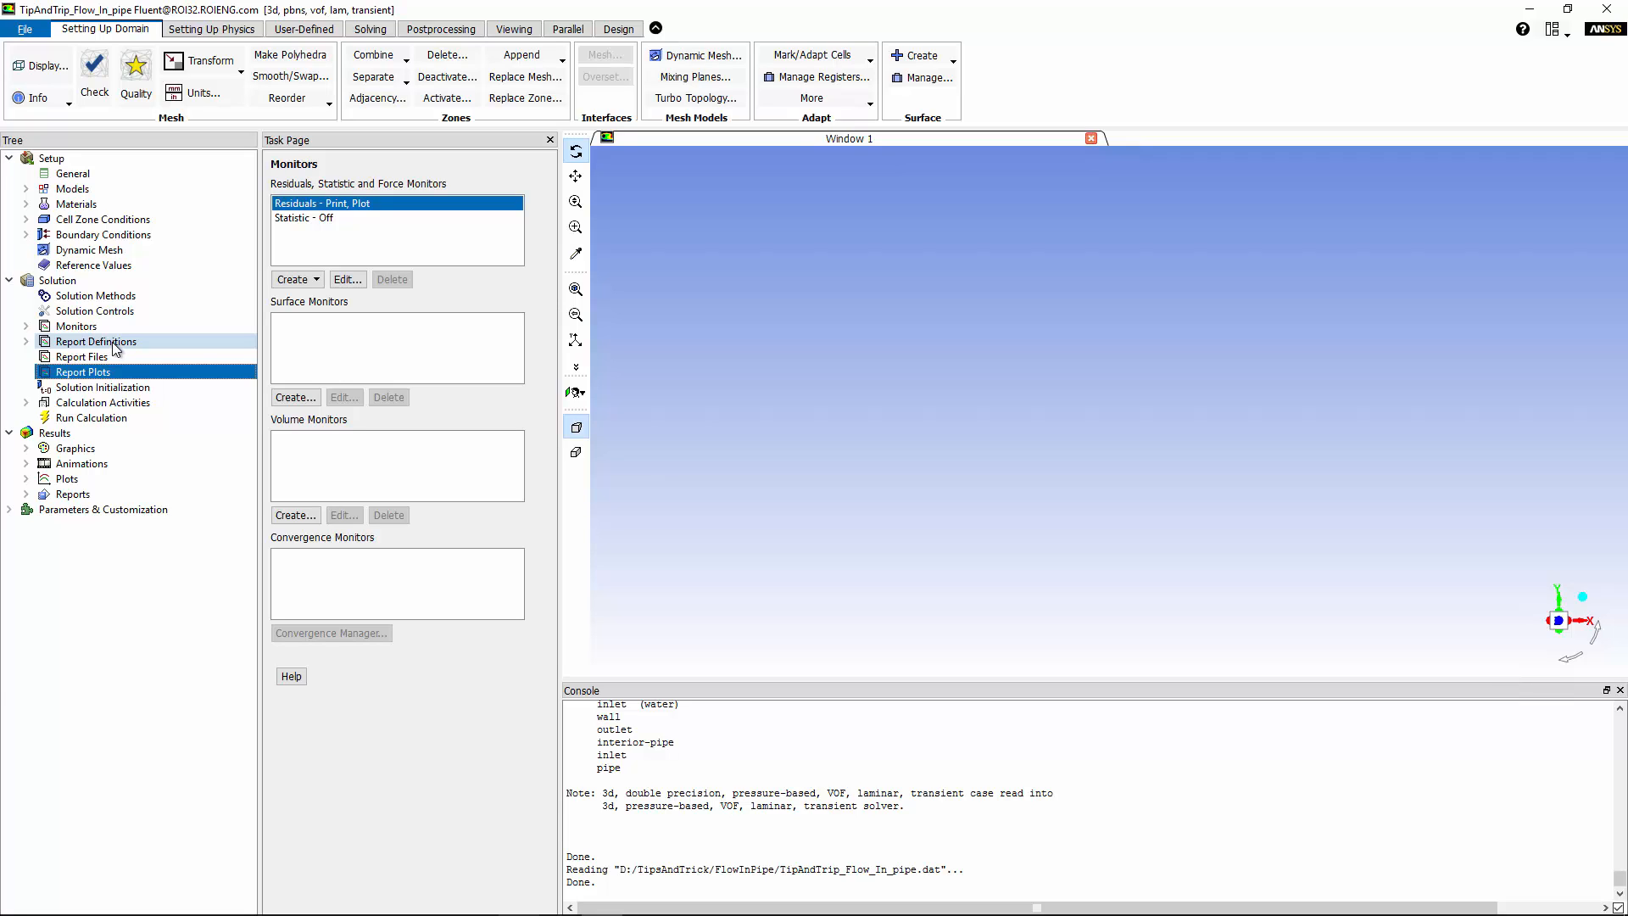
click(114, 342)
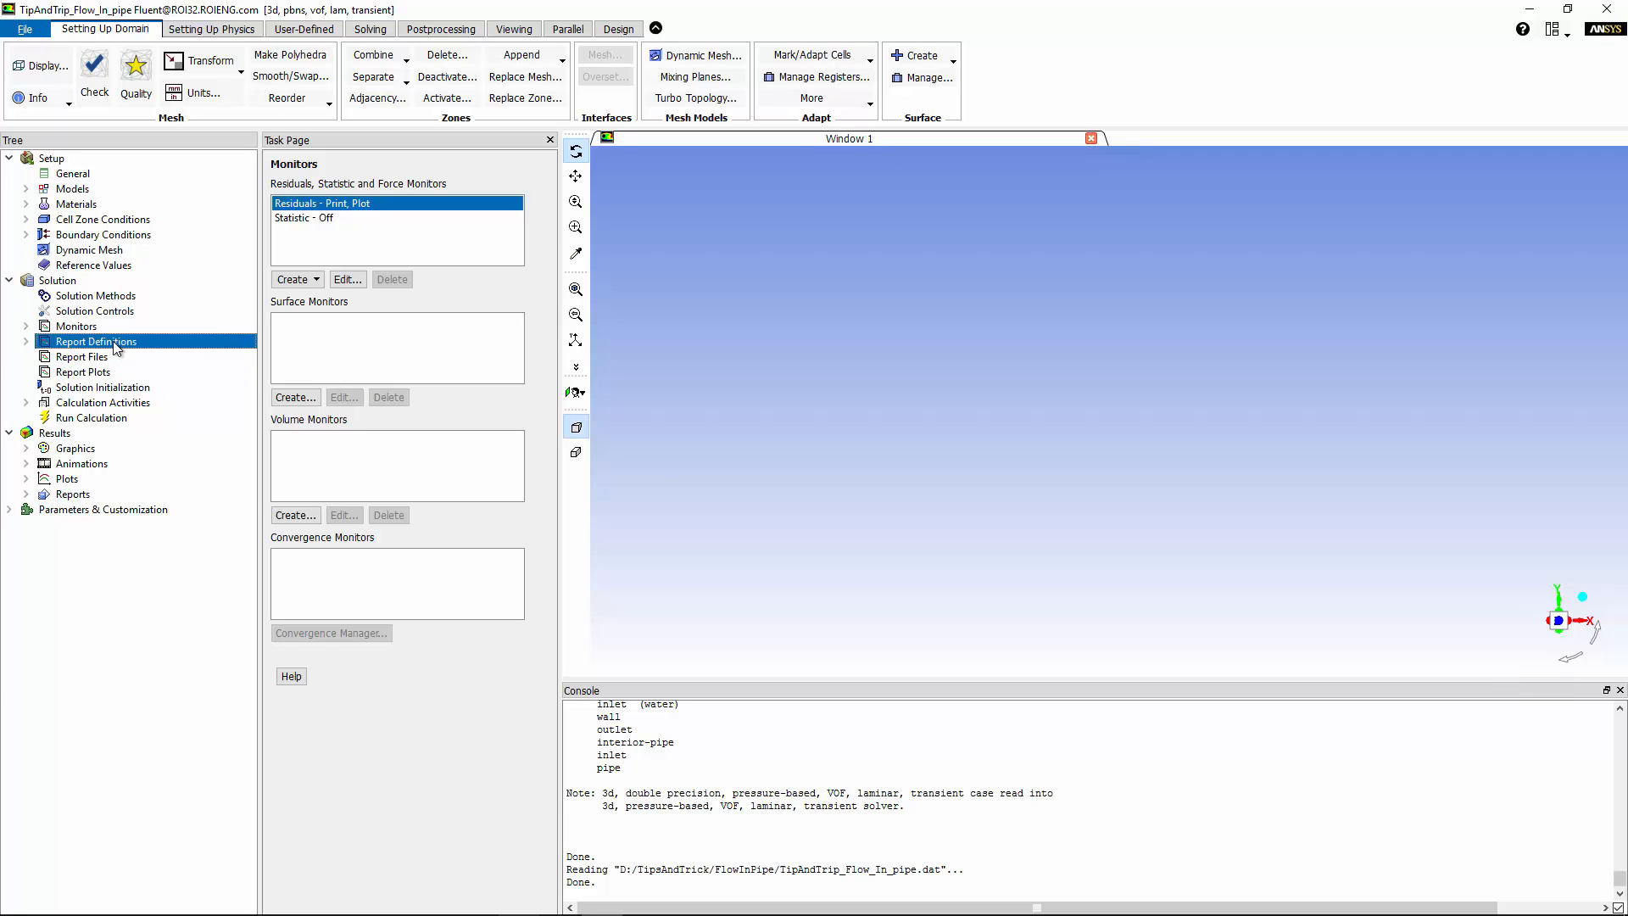
click(26, 341)
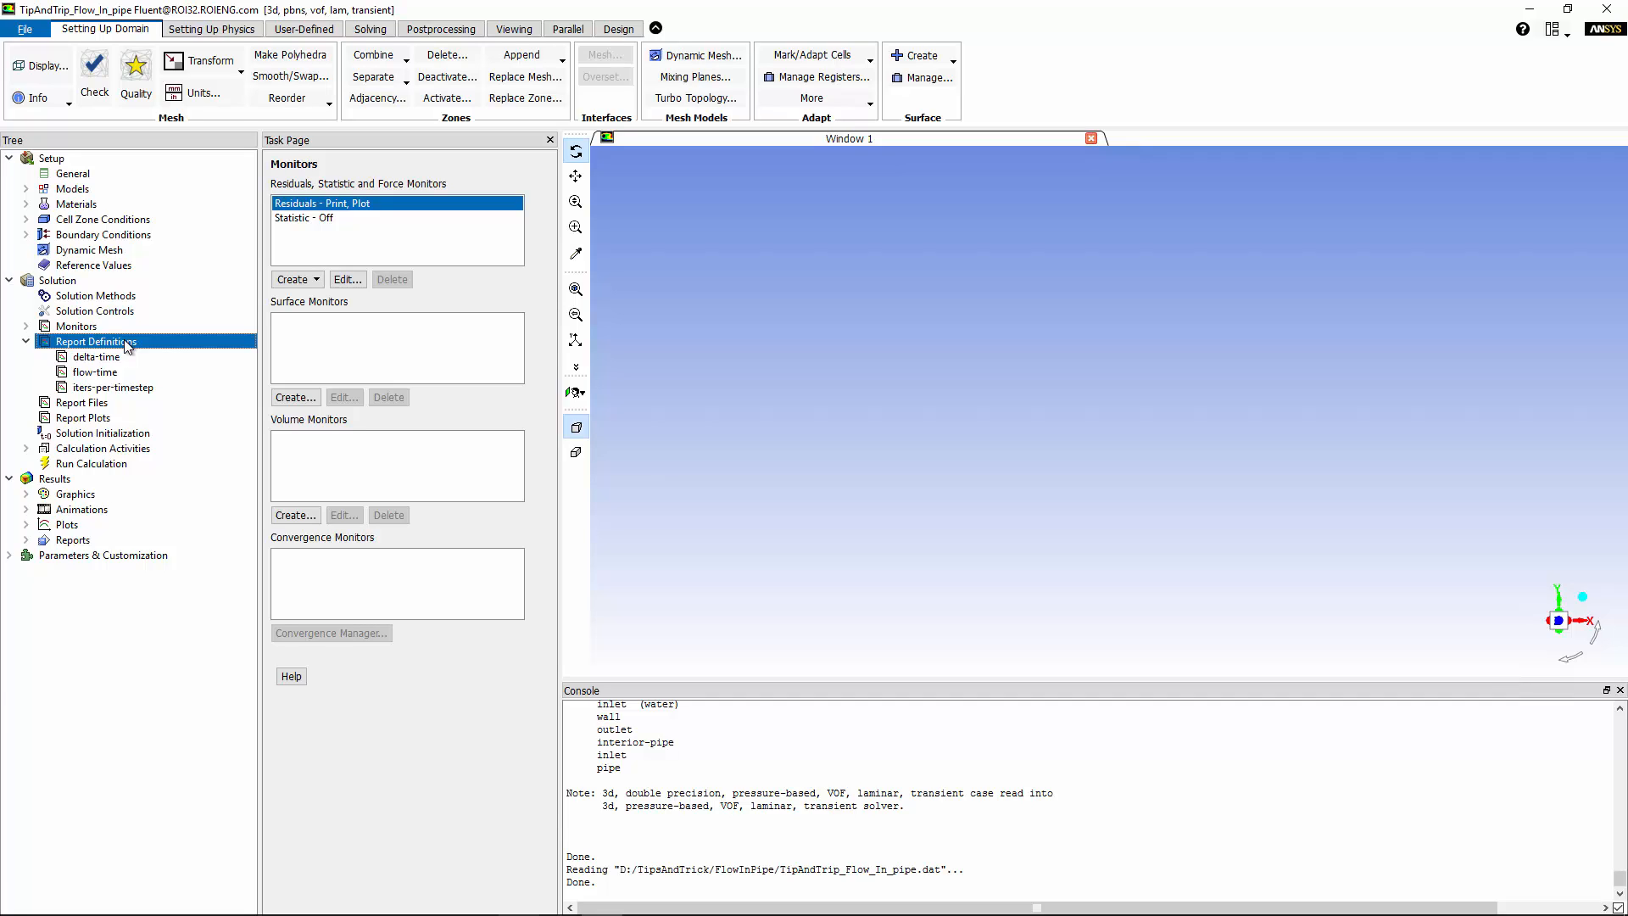
Define press_ave as a volume-average static pressure report over the pipe zone and select it in the tree.
right_click(113, 346)
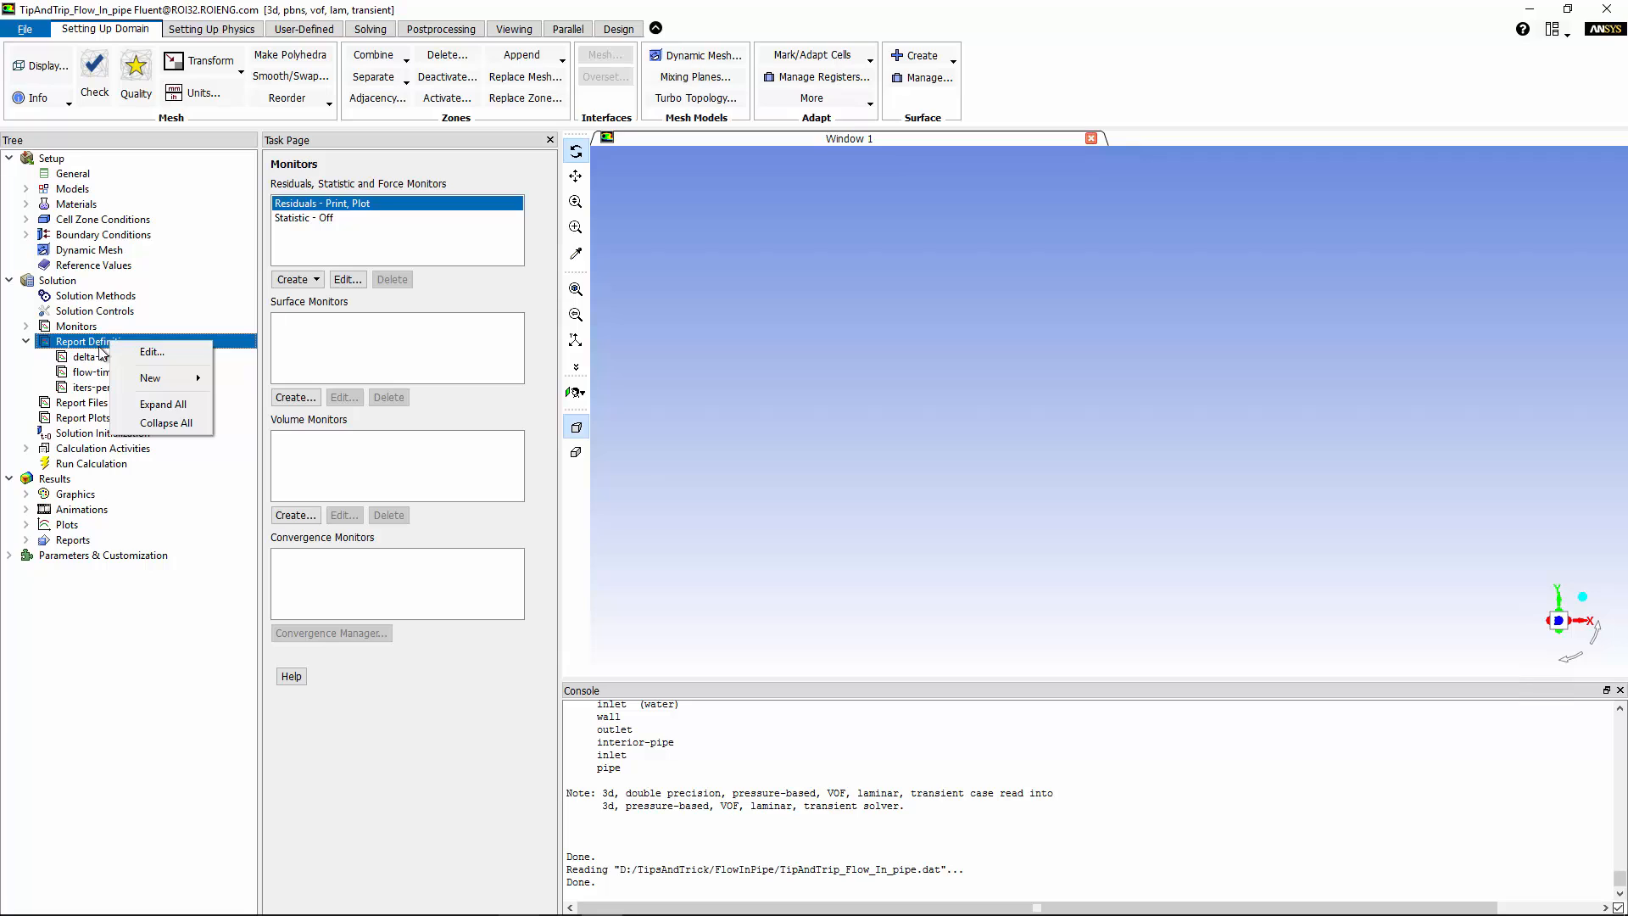
mouse_move(151, 383)
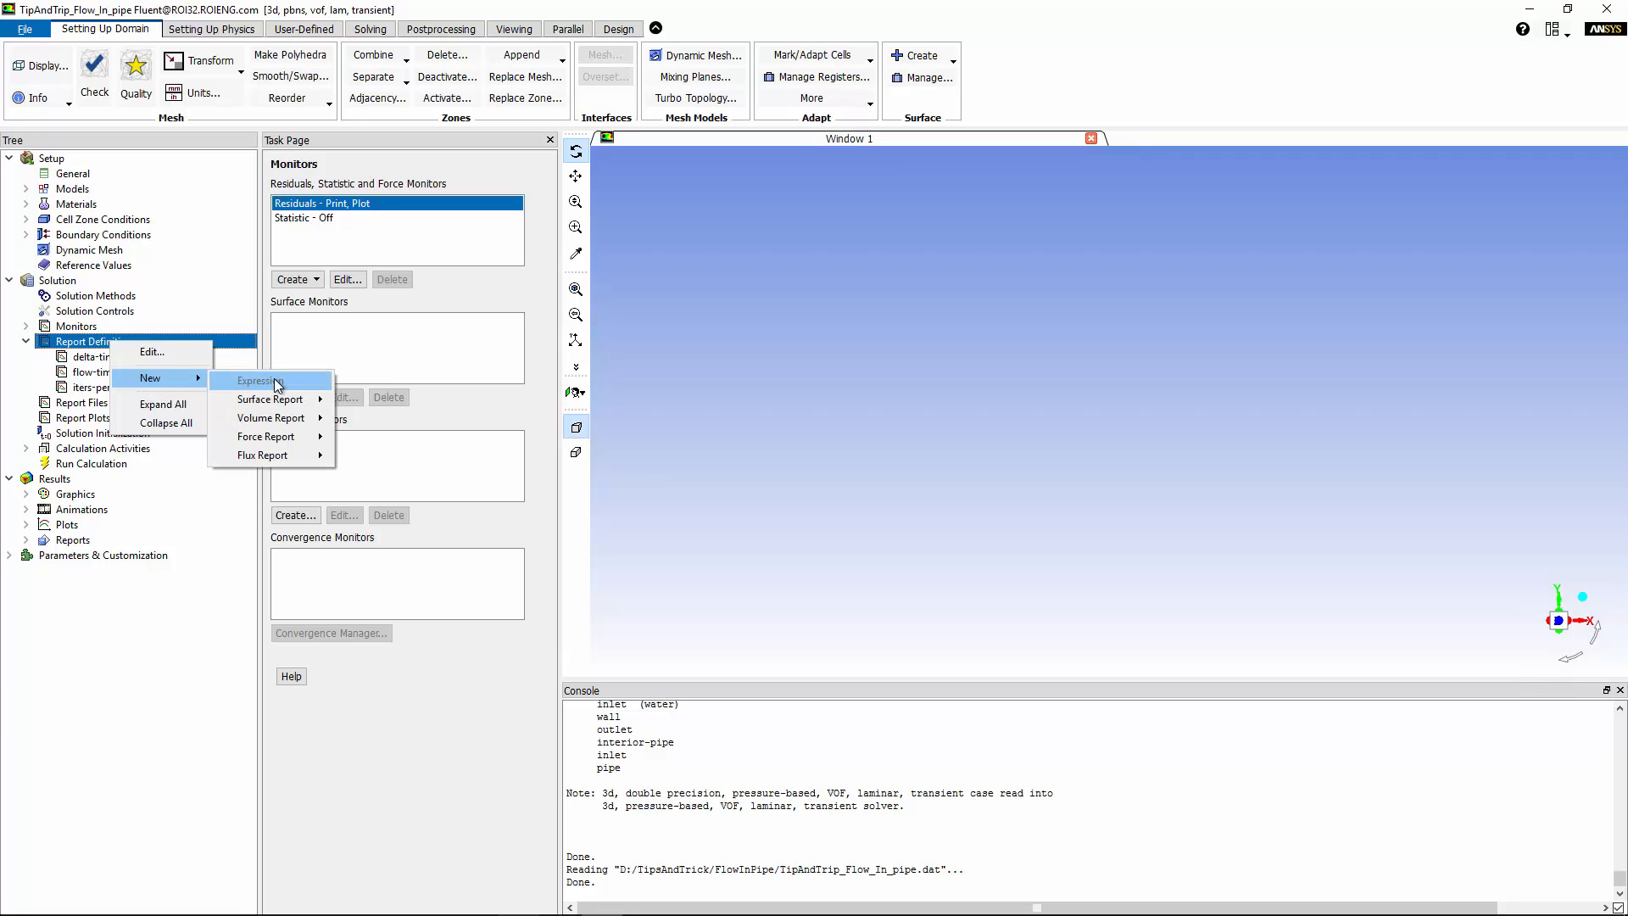
mouse_move(282, 421)
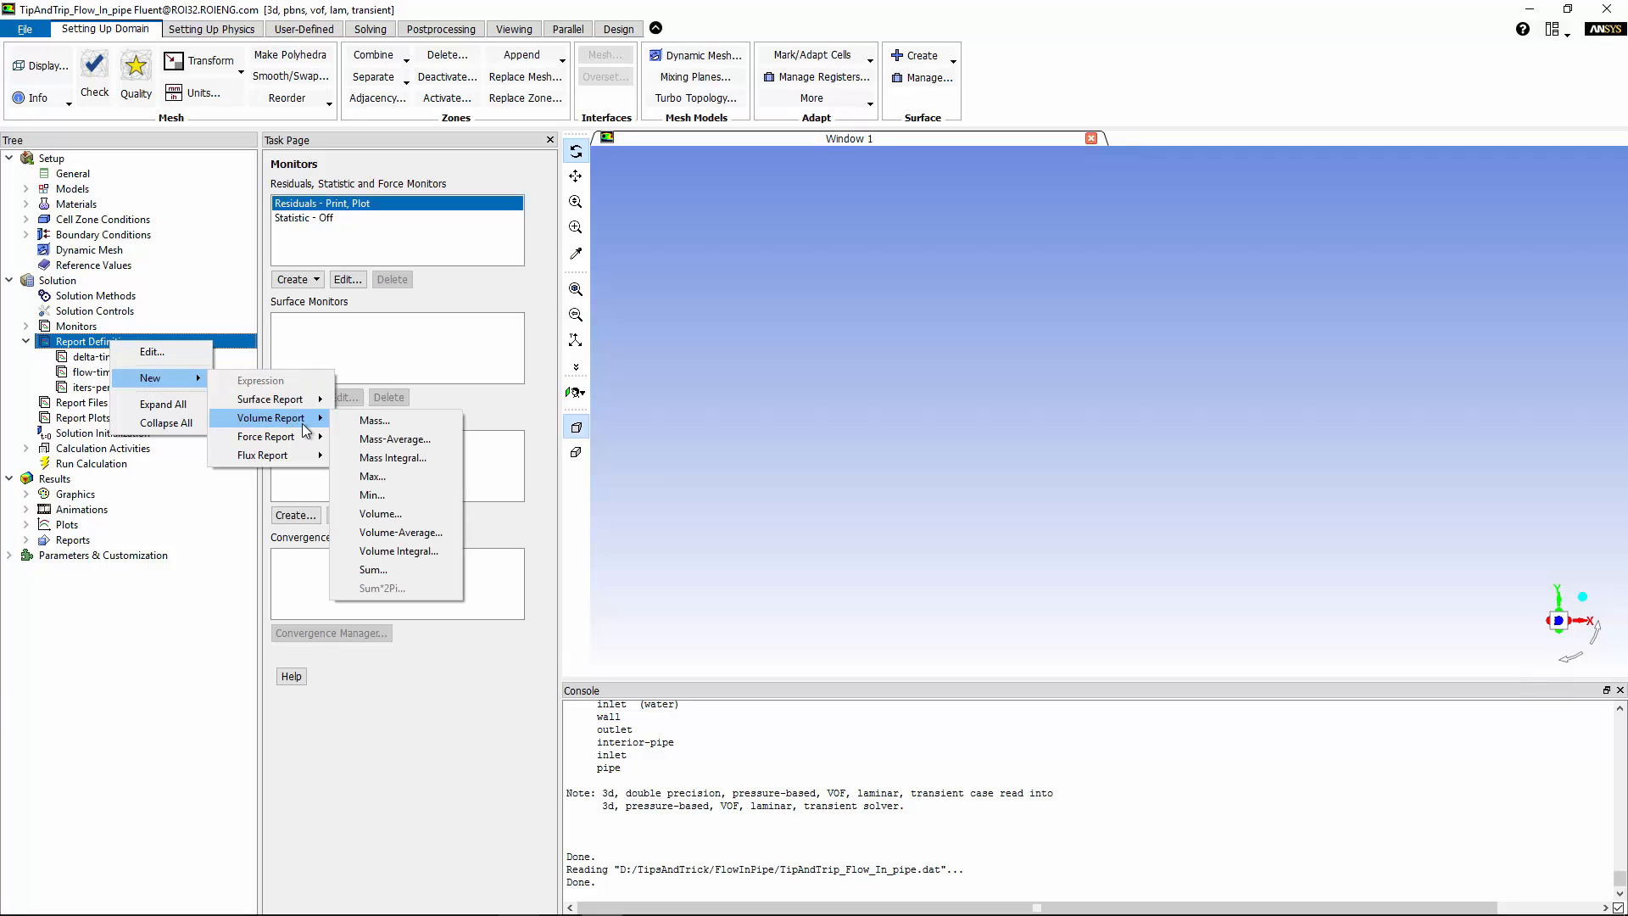
click(424, 531)
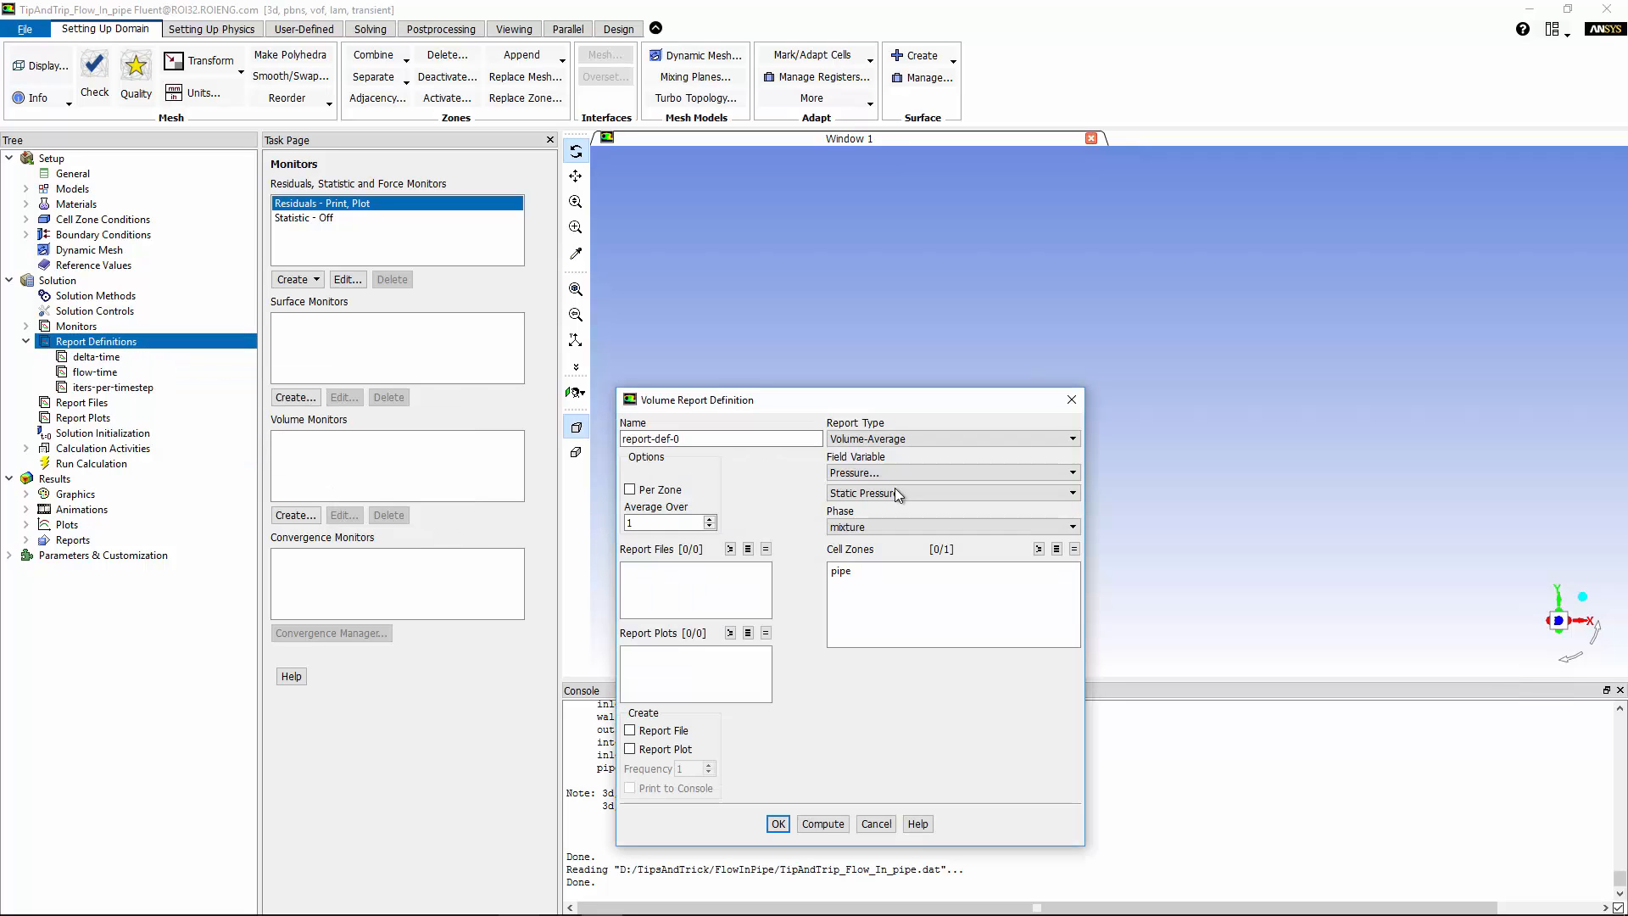
drag(687, 439, 406, 396)
text(press_ave)
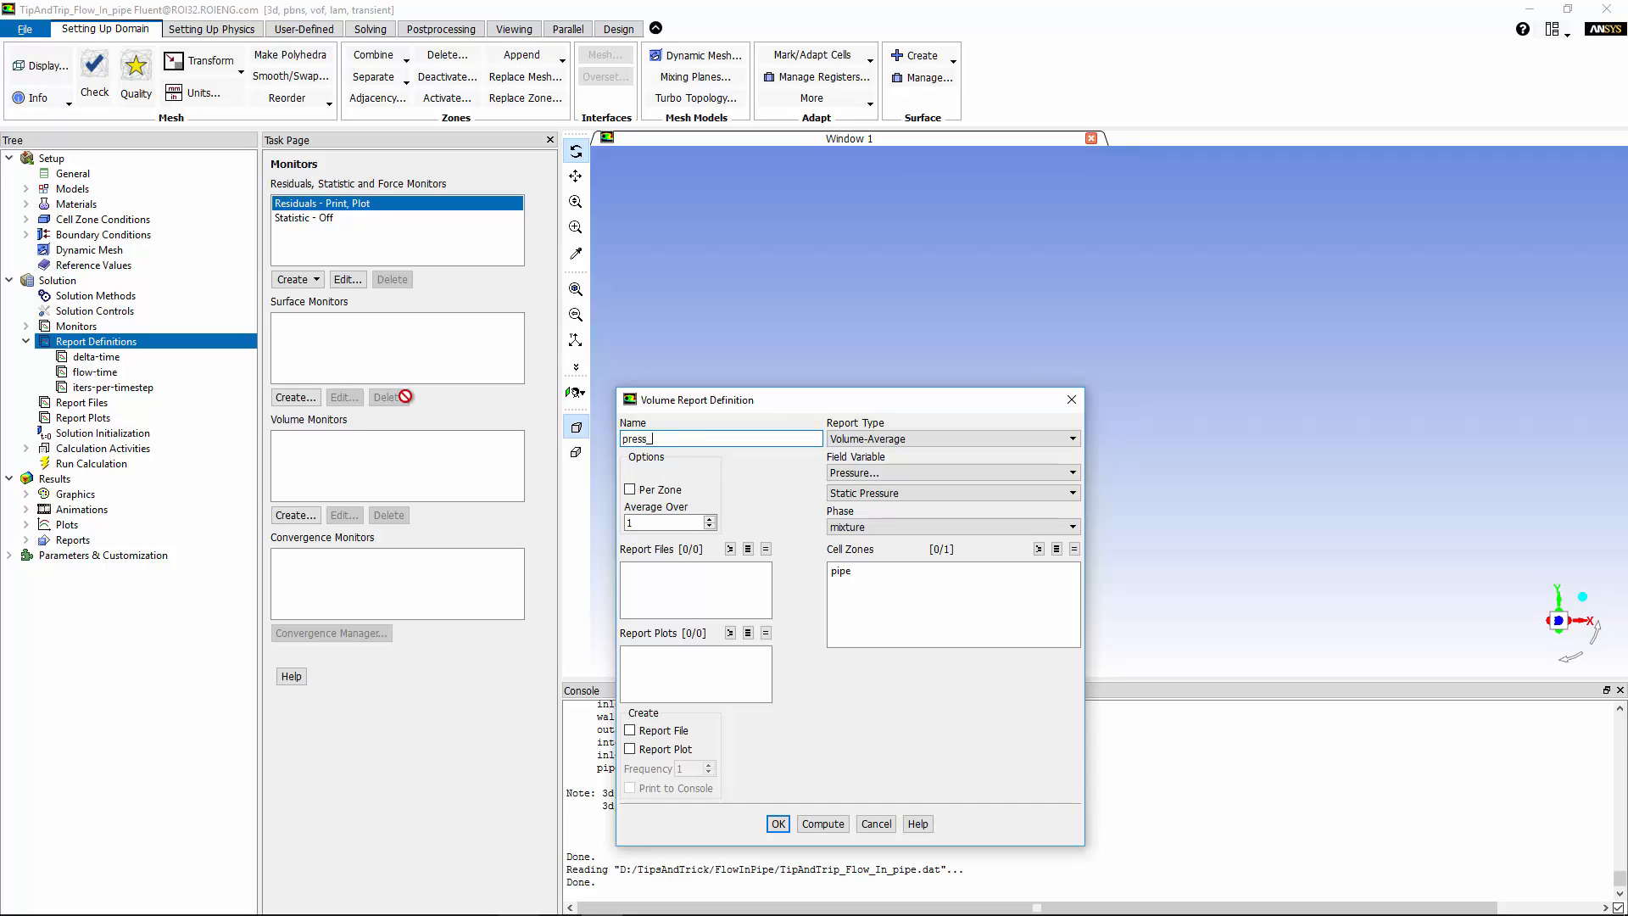
click(873, 473)
click(874, 487)
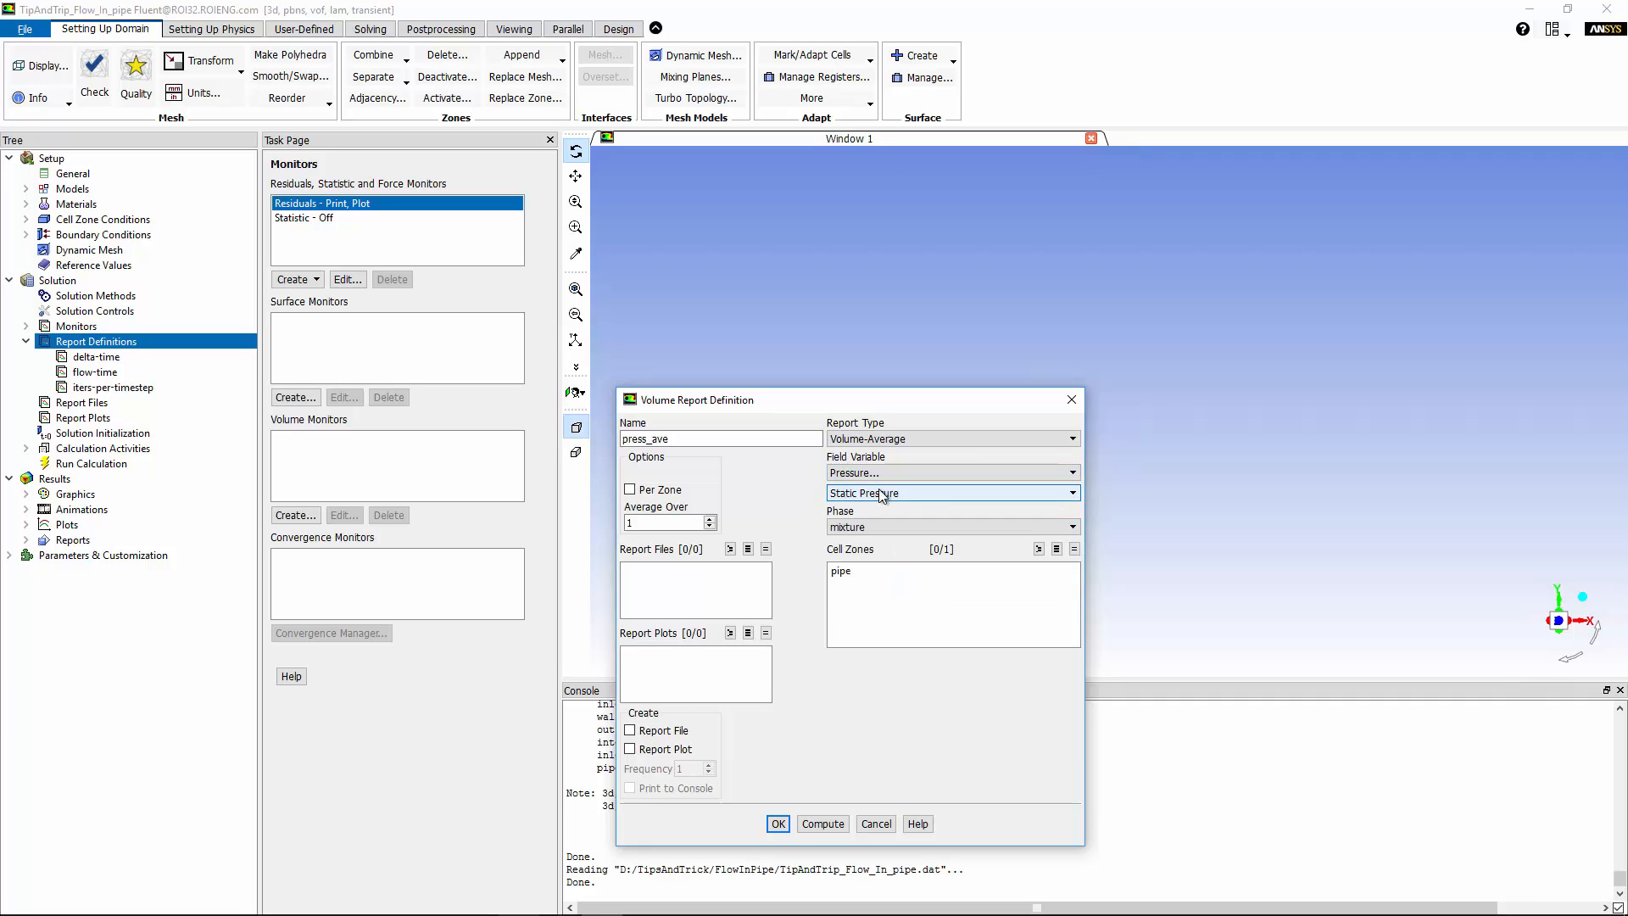
click(843, 573)
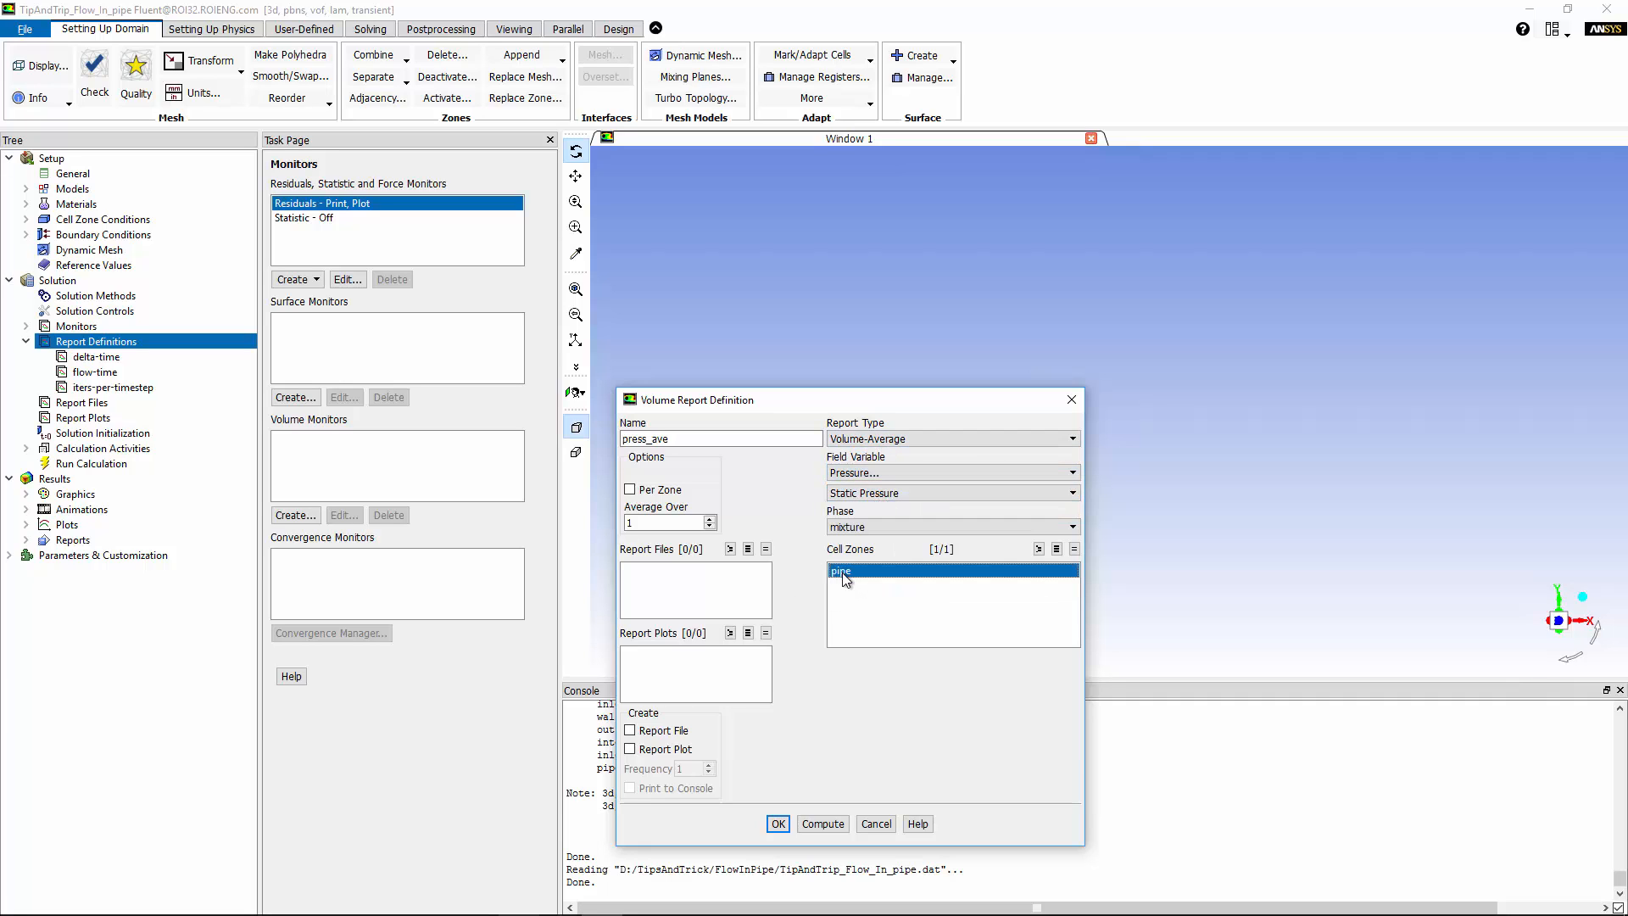
click(778, 823)
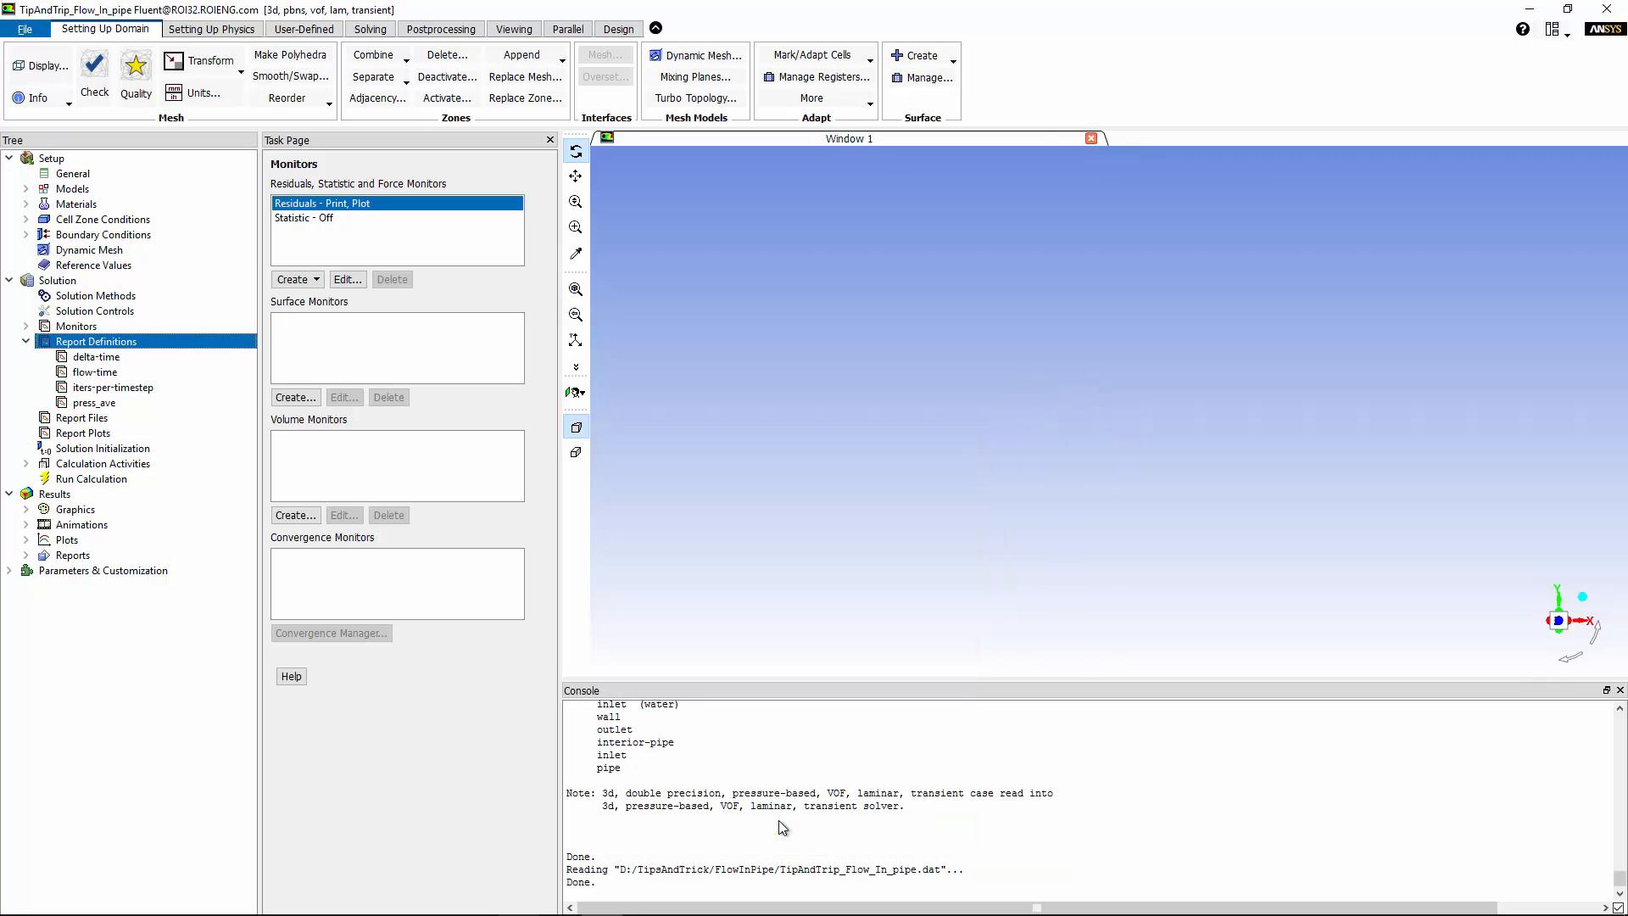
click(102, 404)
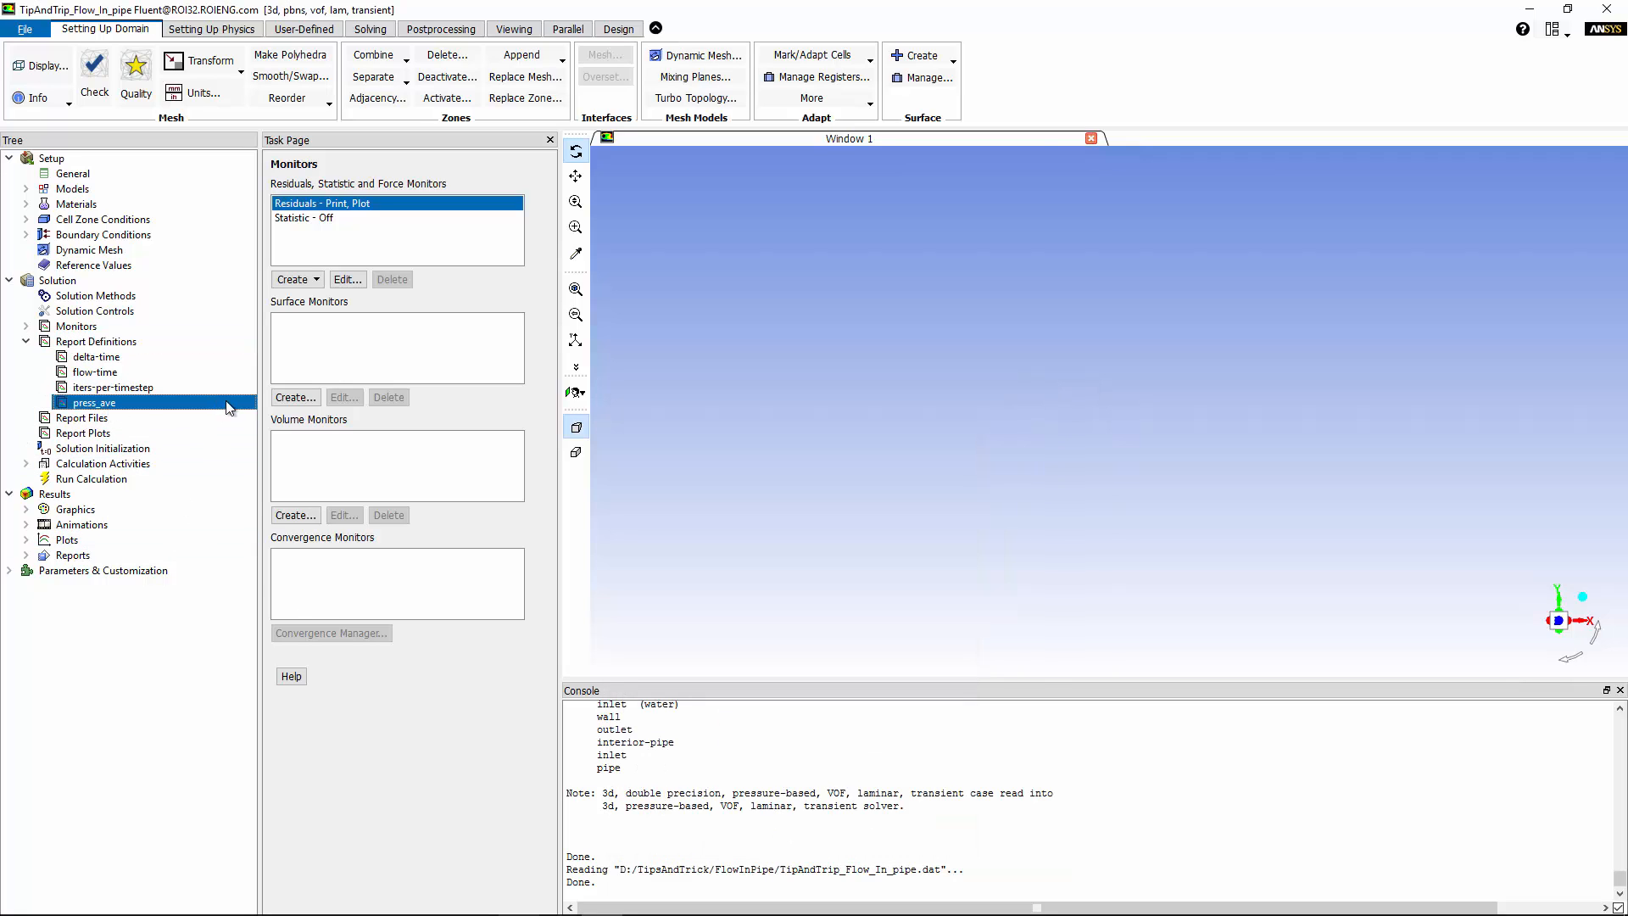
Define vel_ave as a volume-average velocity magnitude report over the pipe cell zone.
right_click(113, 342)
mouse_move(168, 379)
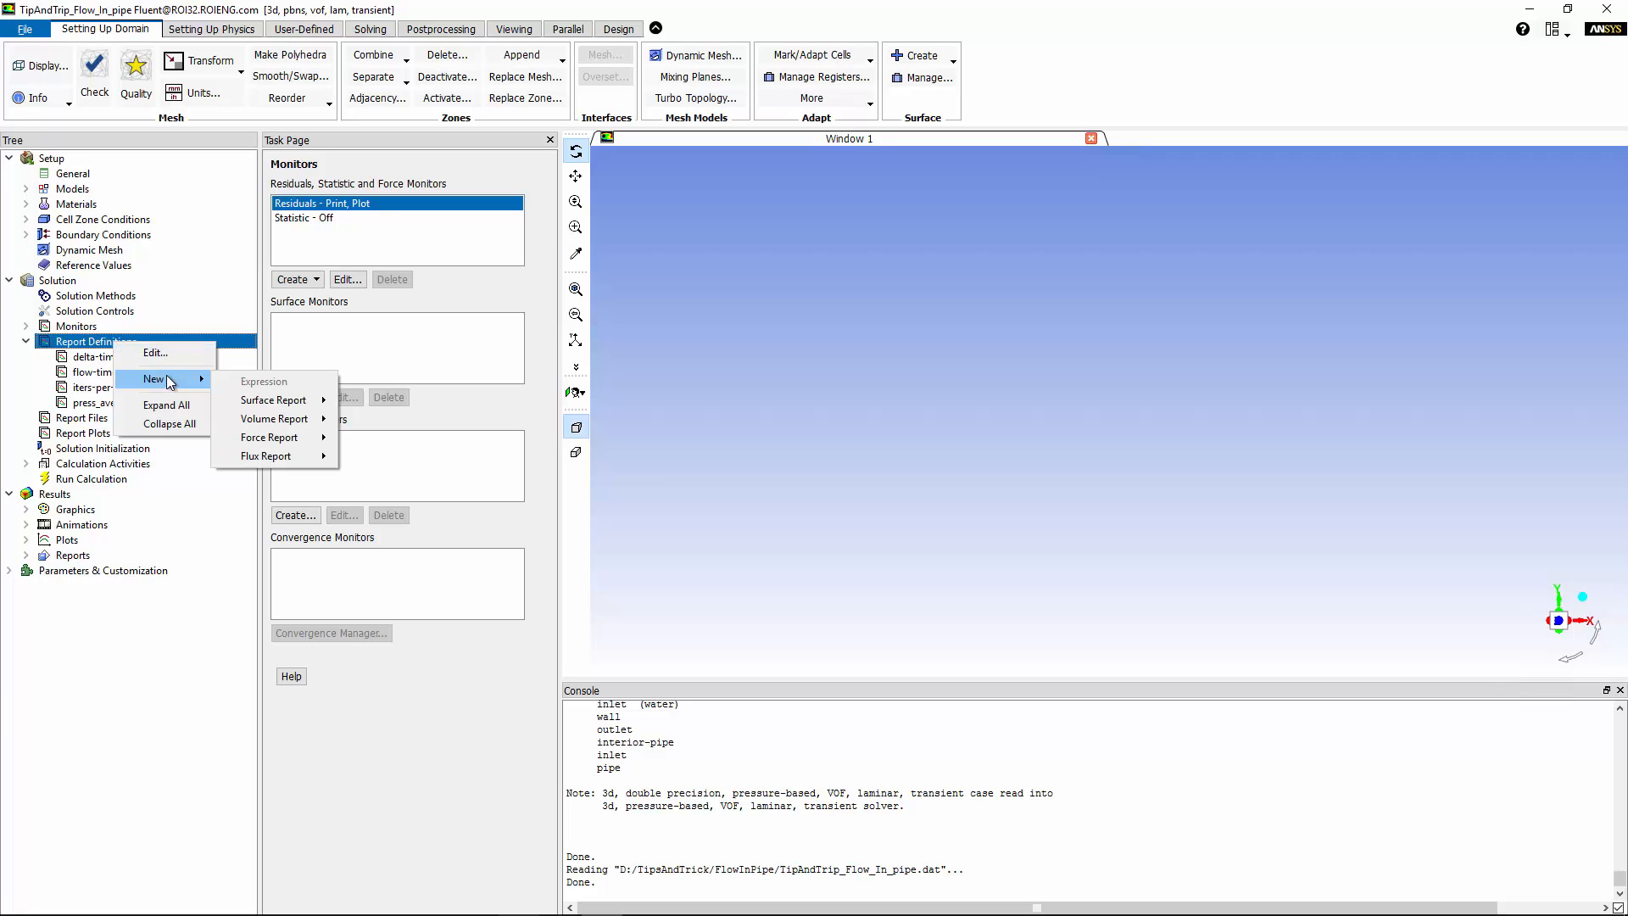
mouse_move(274, 418)
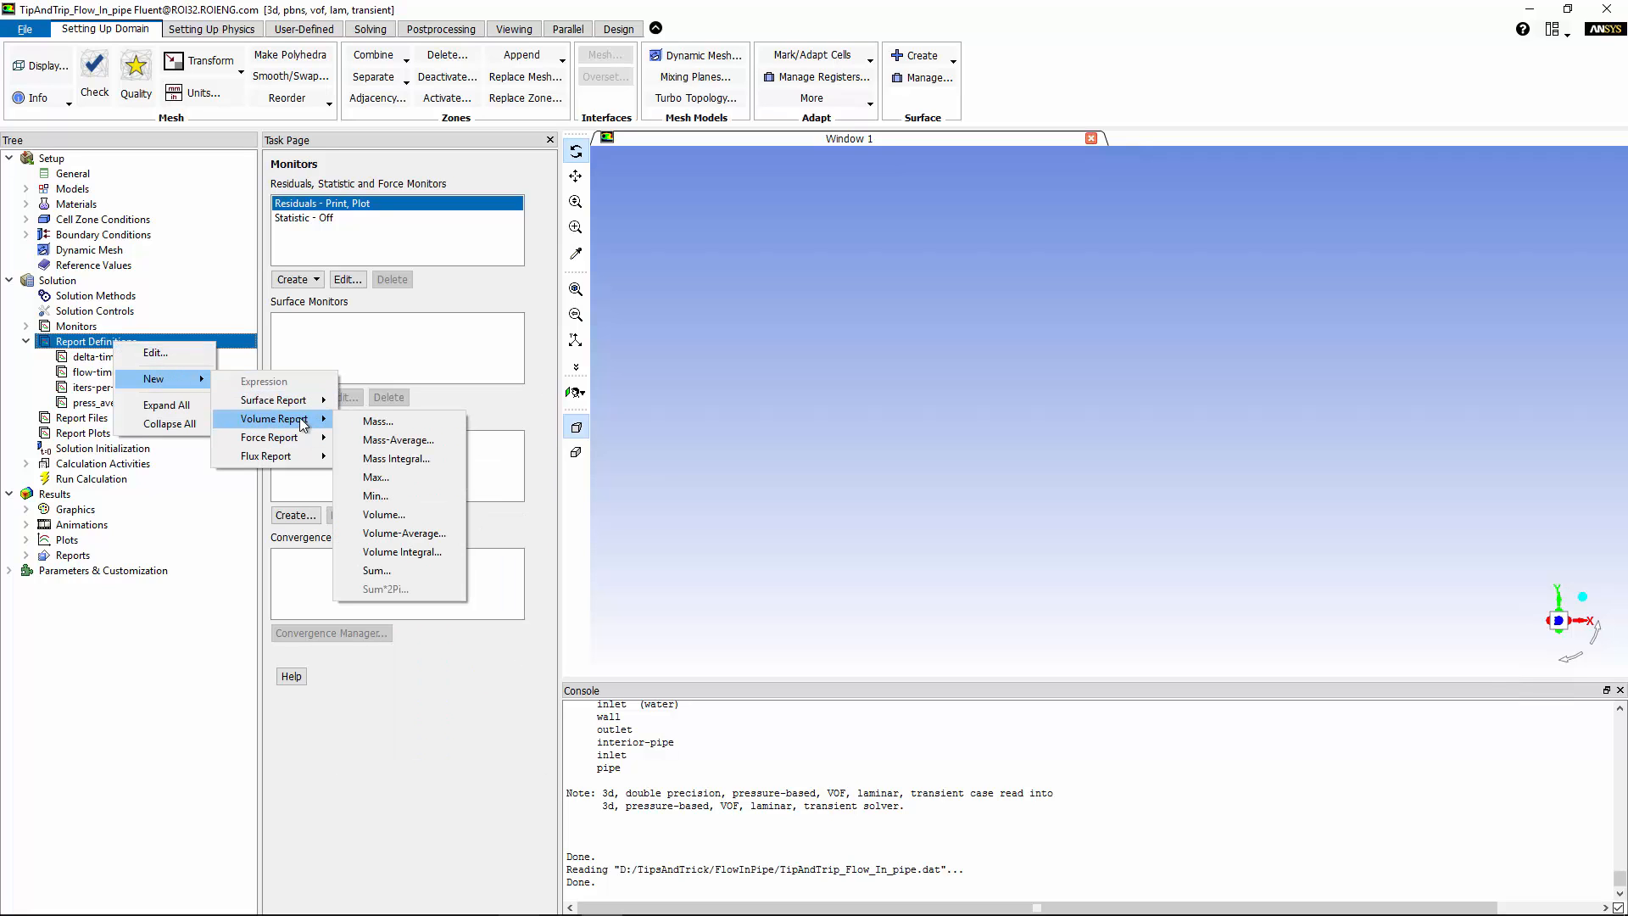
click(423, 533)
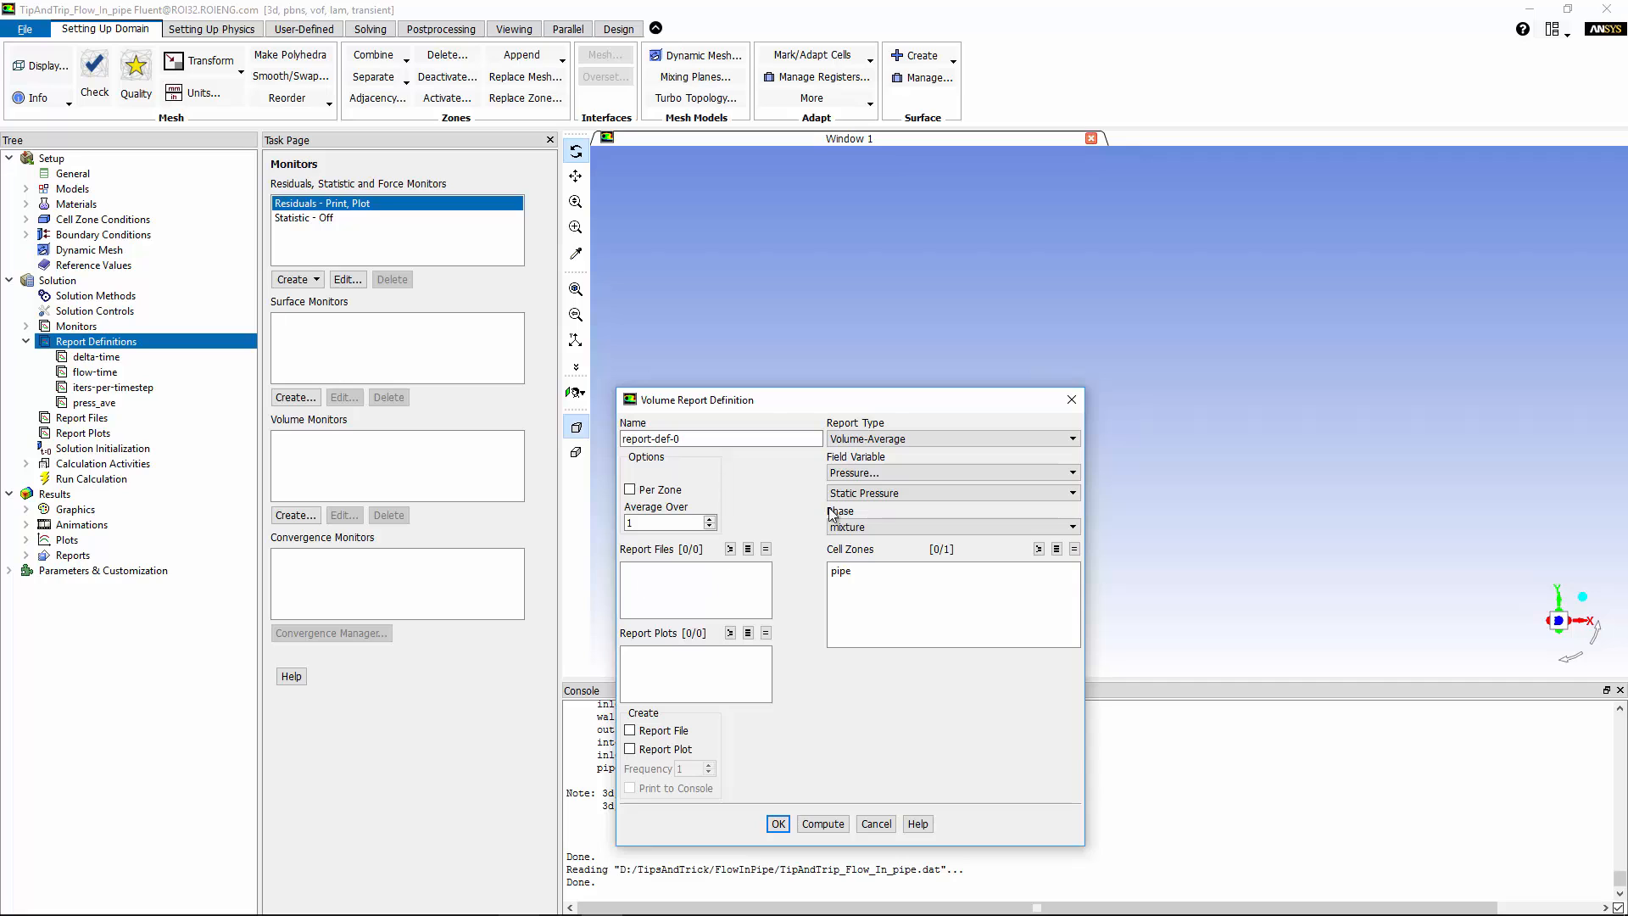
click(869, 475)
click(871, 481)
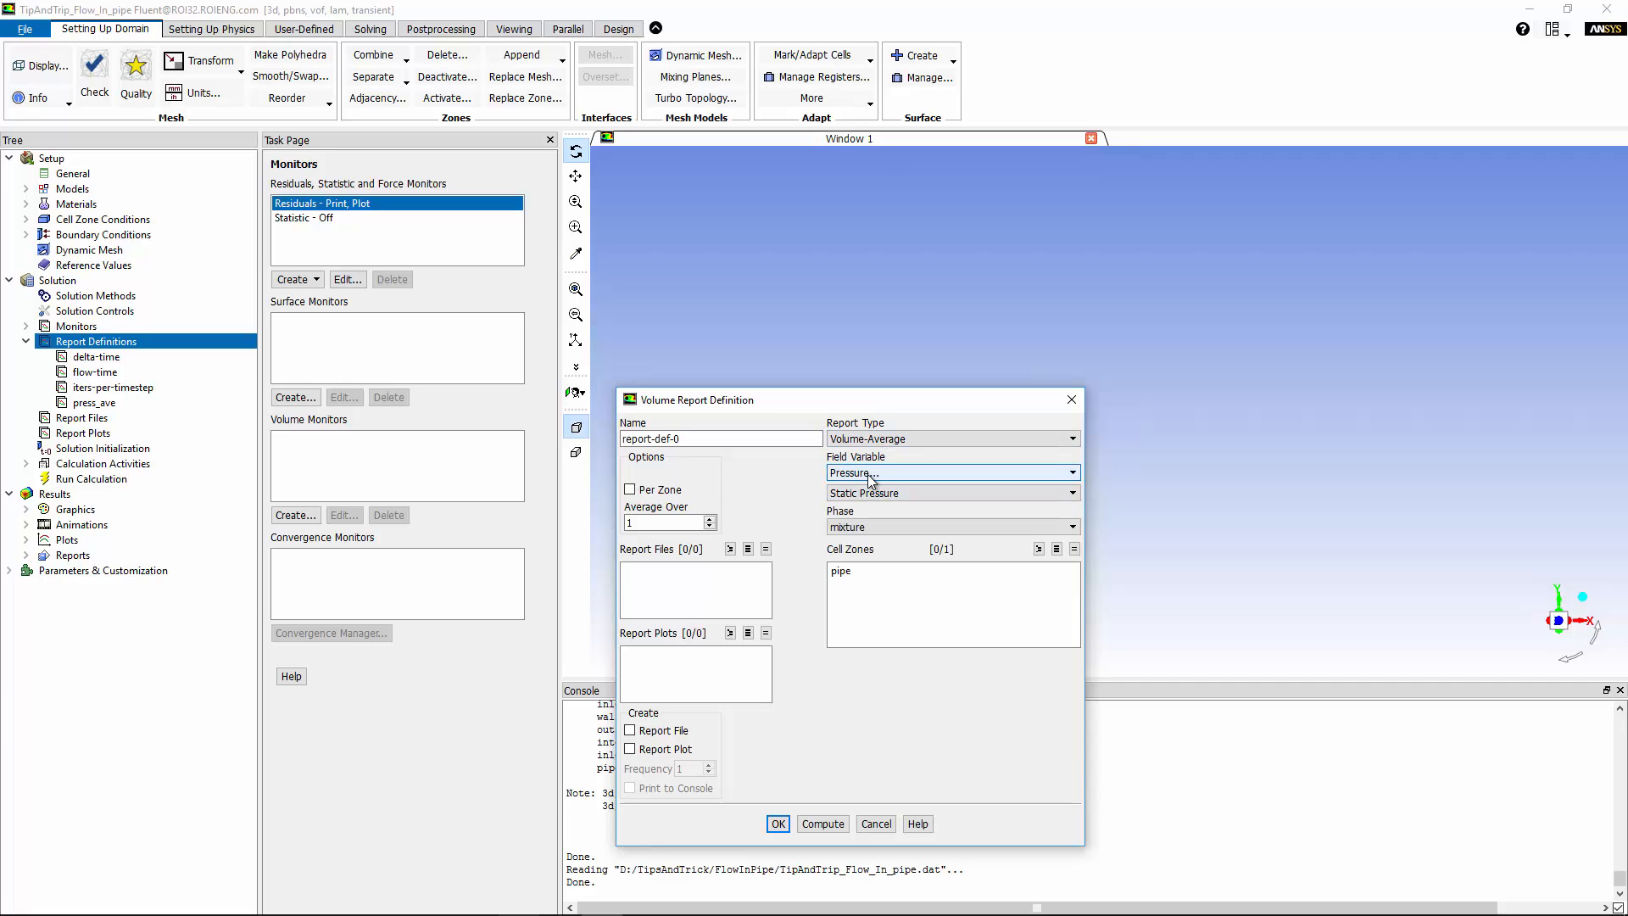
click(869, 475)
click(872, 509)
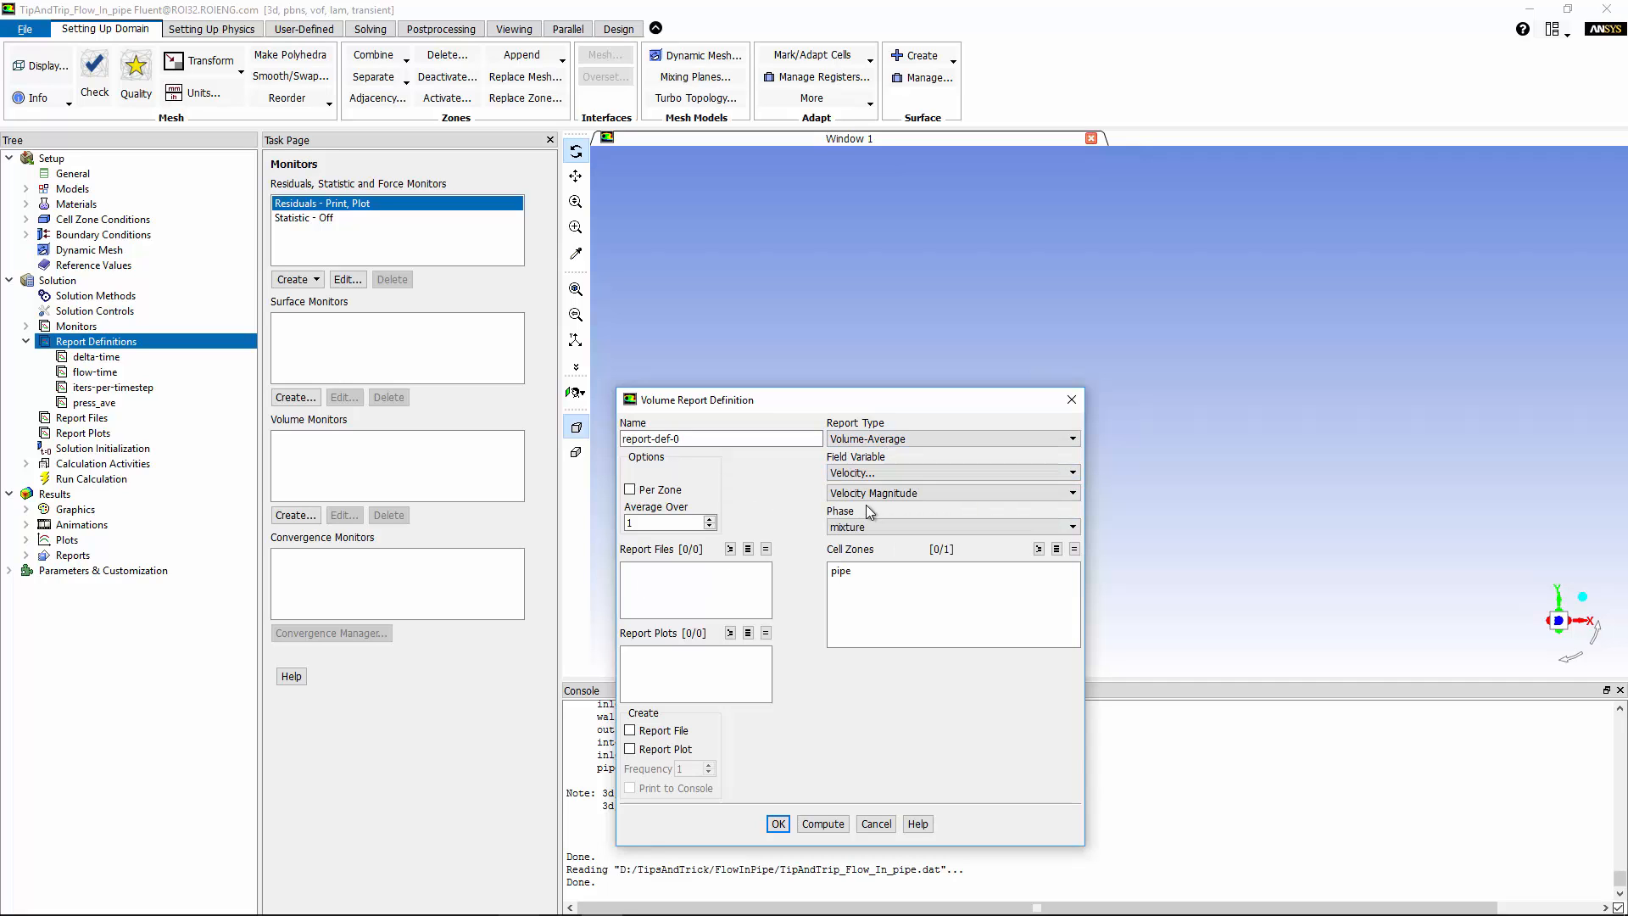
click(843, 573)
drag(703, 438, 537, 436)
text(vel_ave)
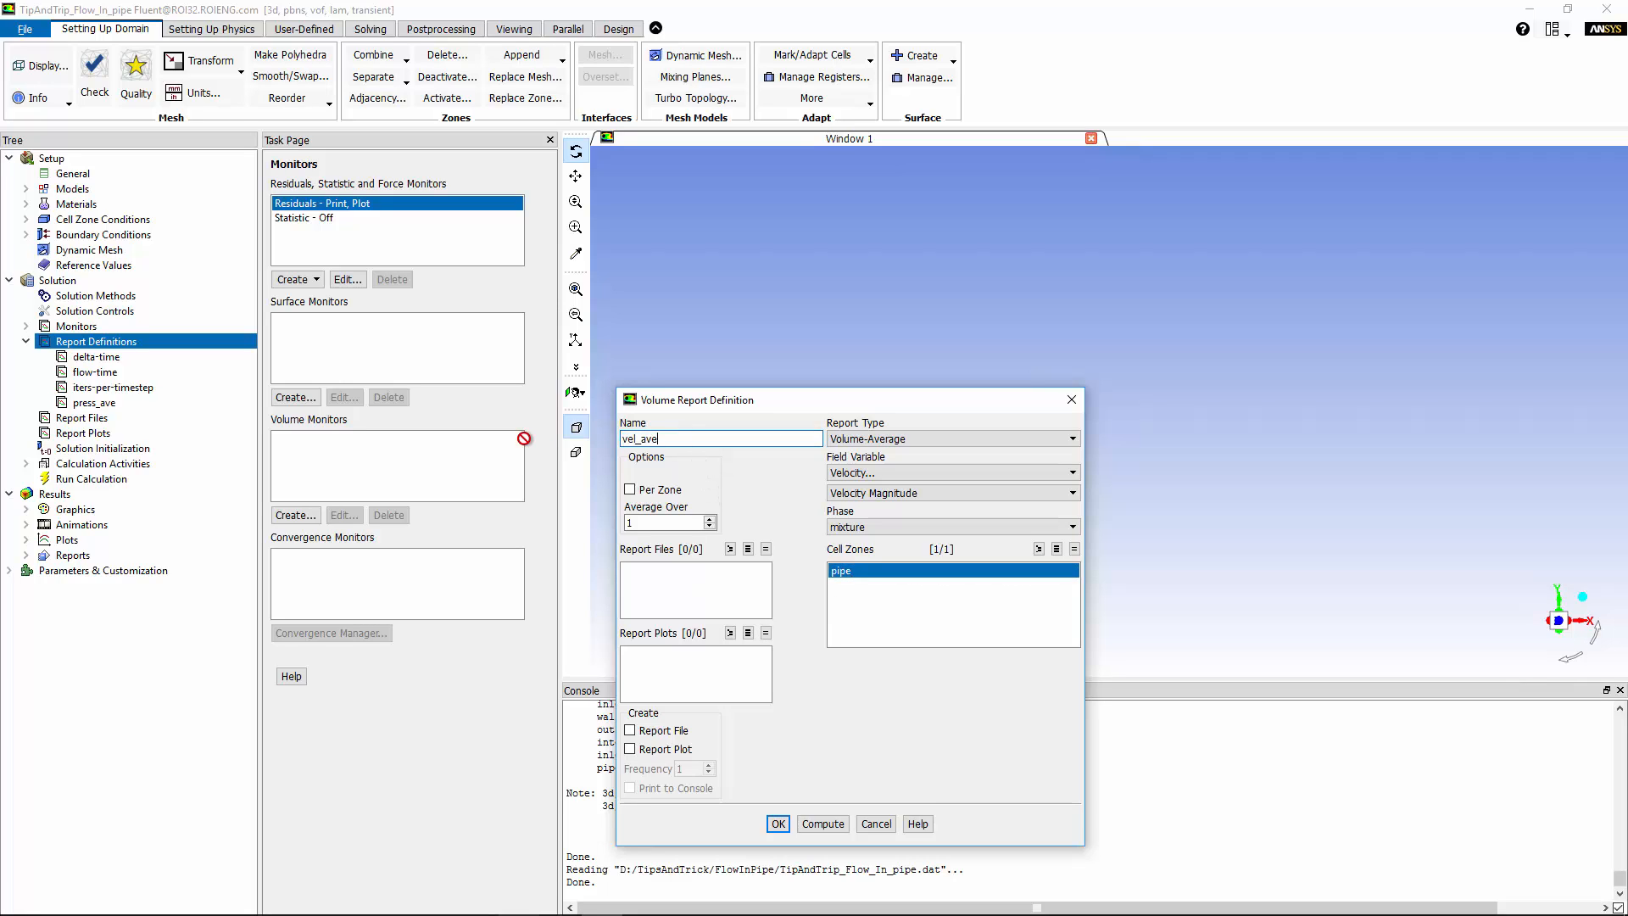
click(779, 824)
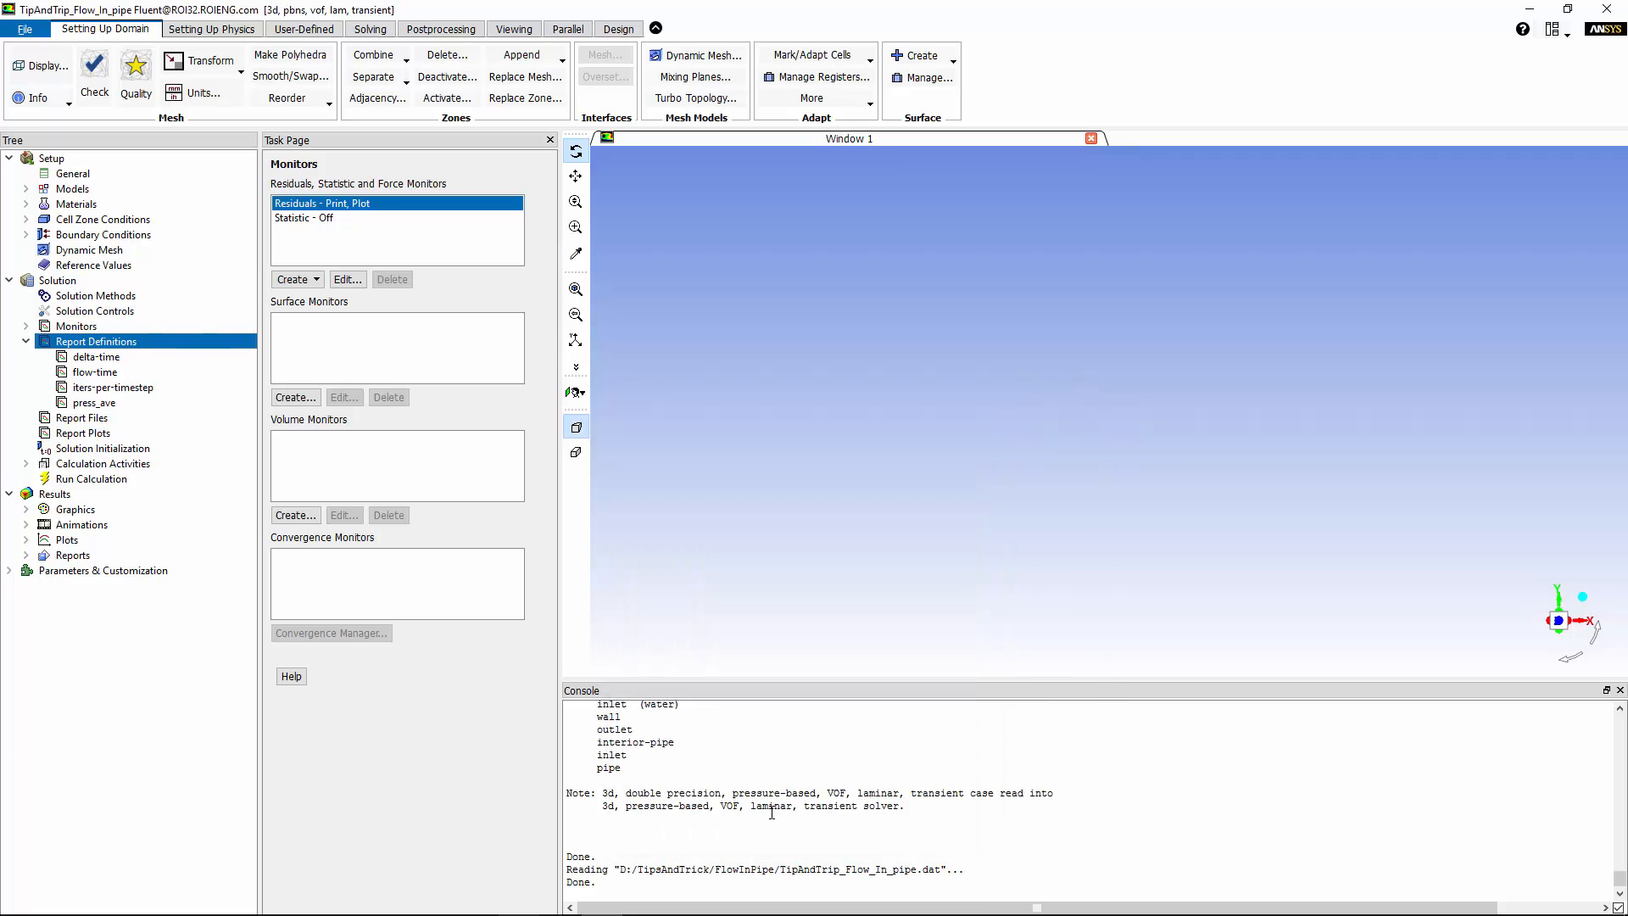
Define press_max as a maximum static pressure volume report over the pipe zone.
right_click(104, 344)
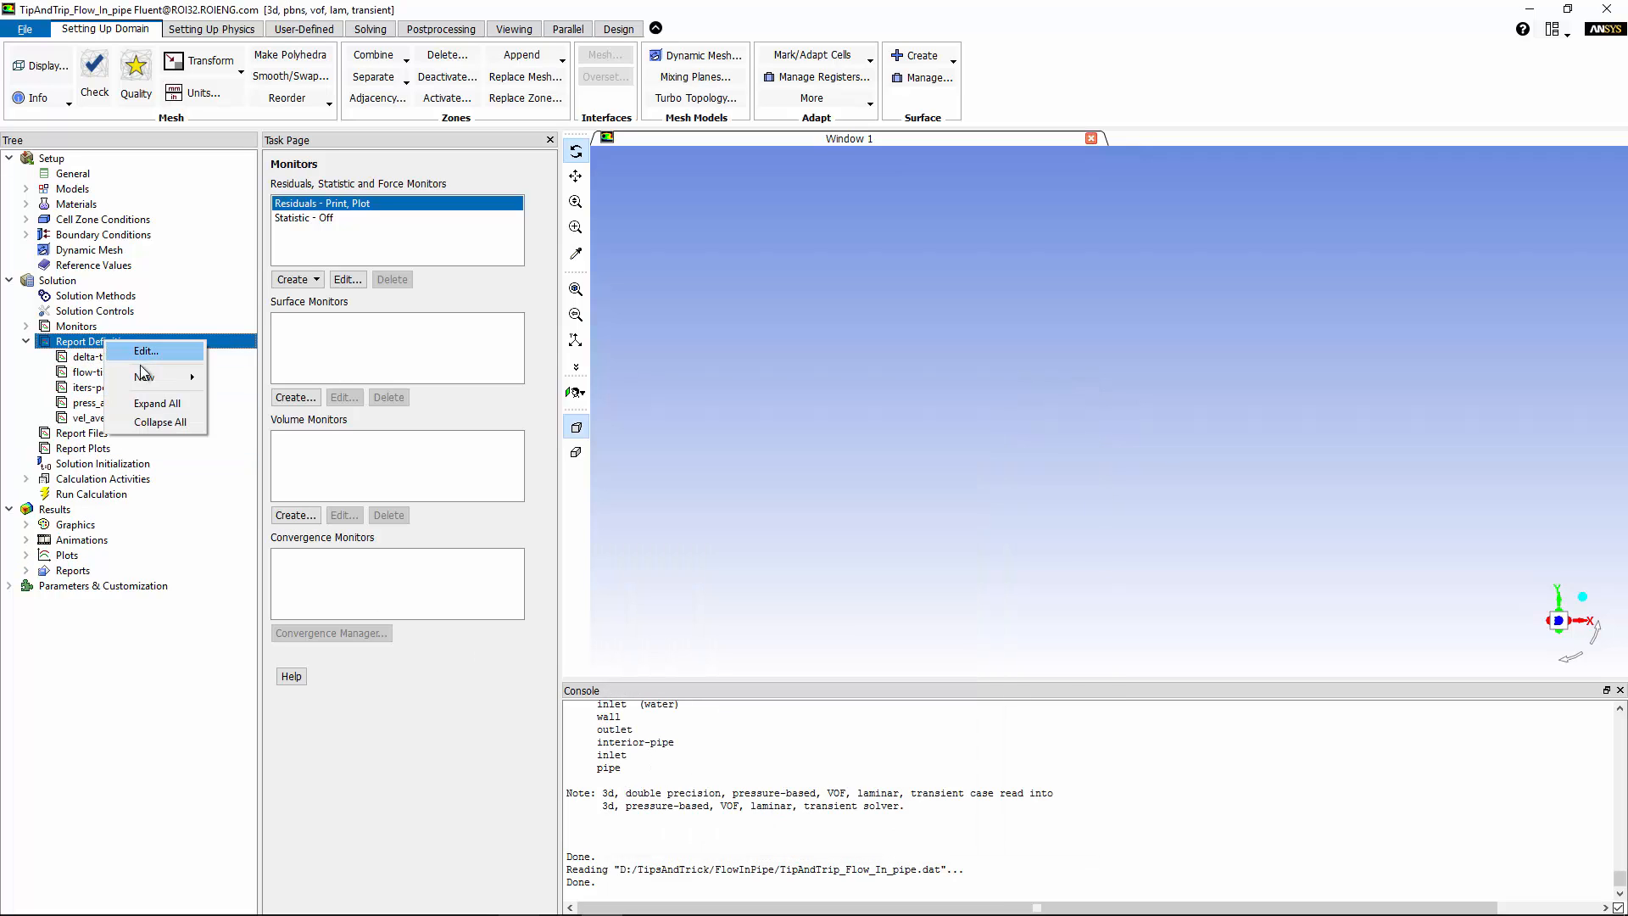
mouse_move(143, 384)
mouse_move(287, 421)
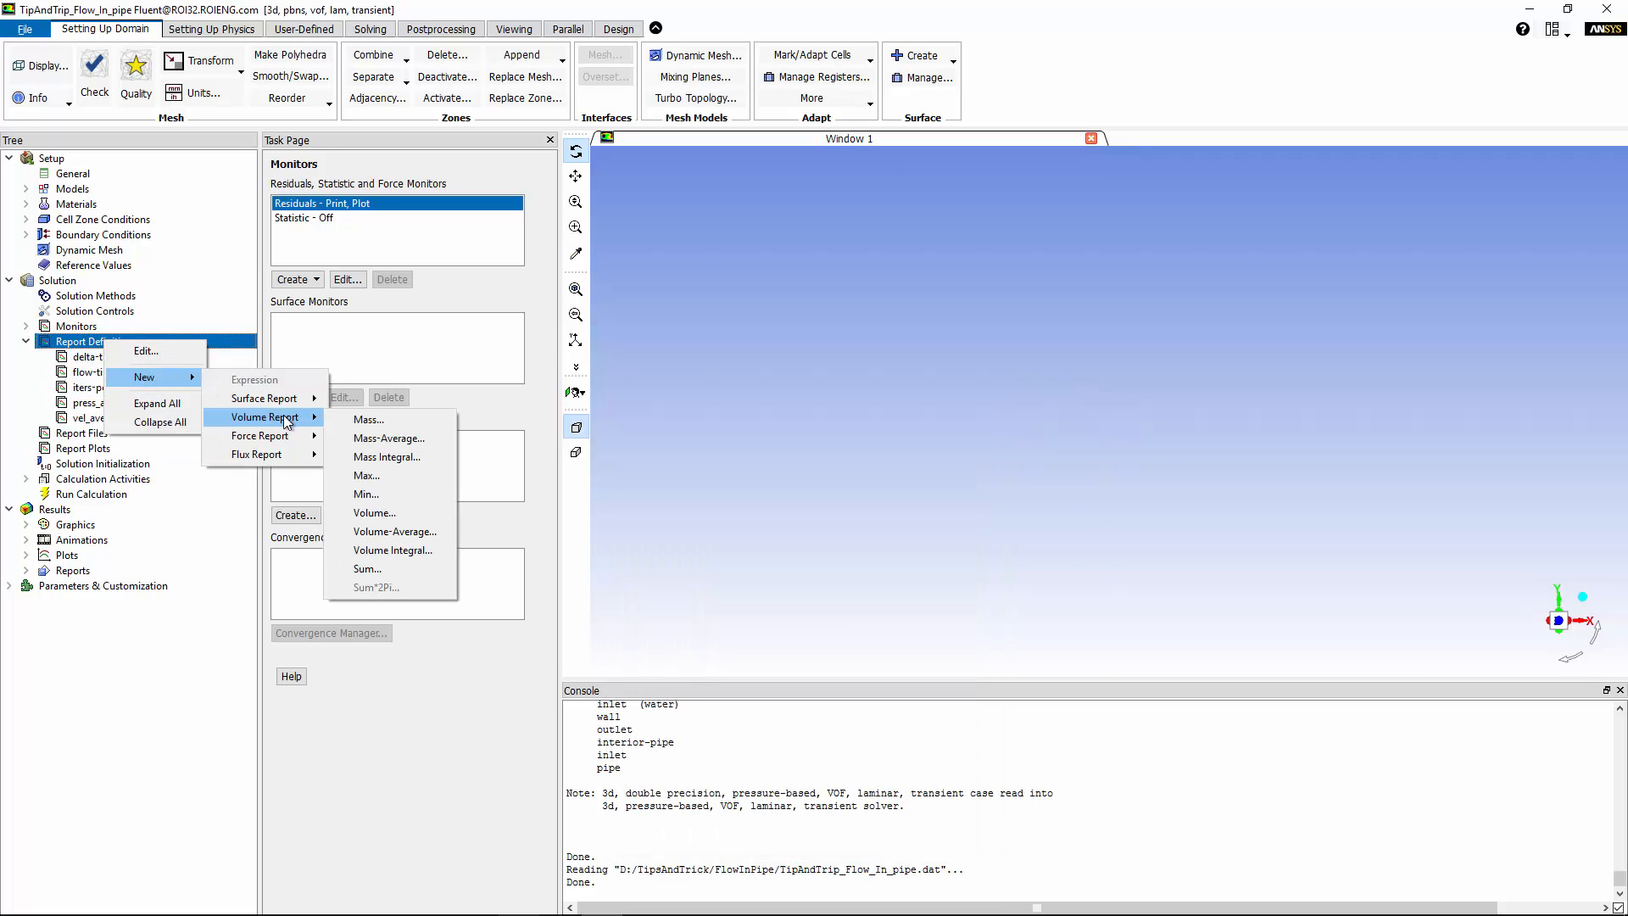
click(403, 475)
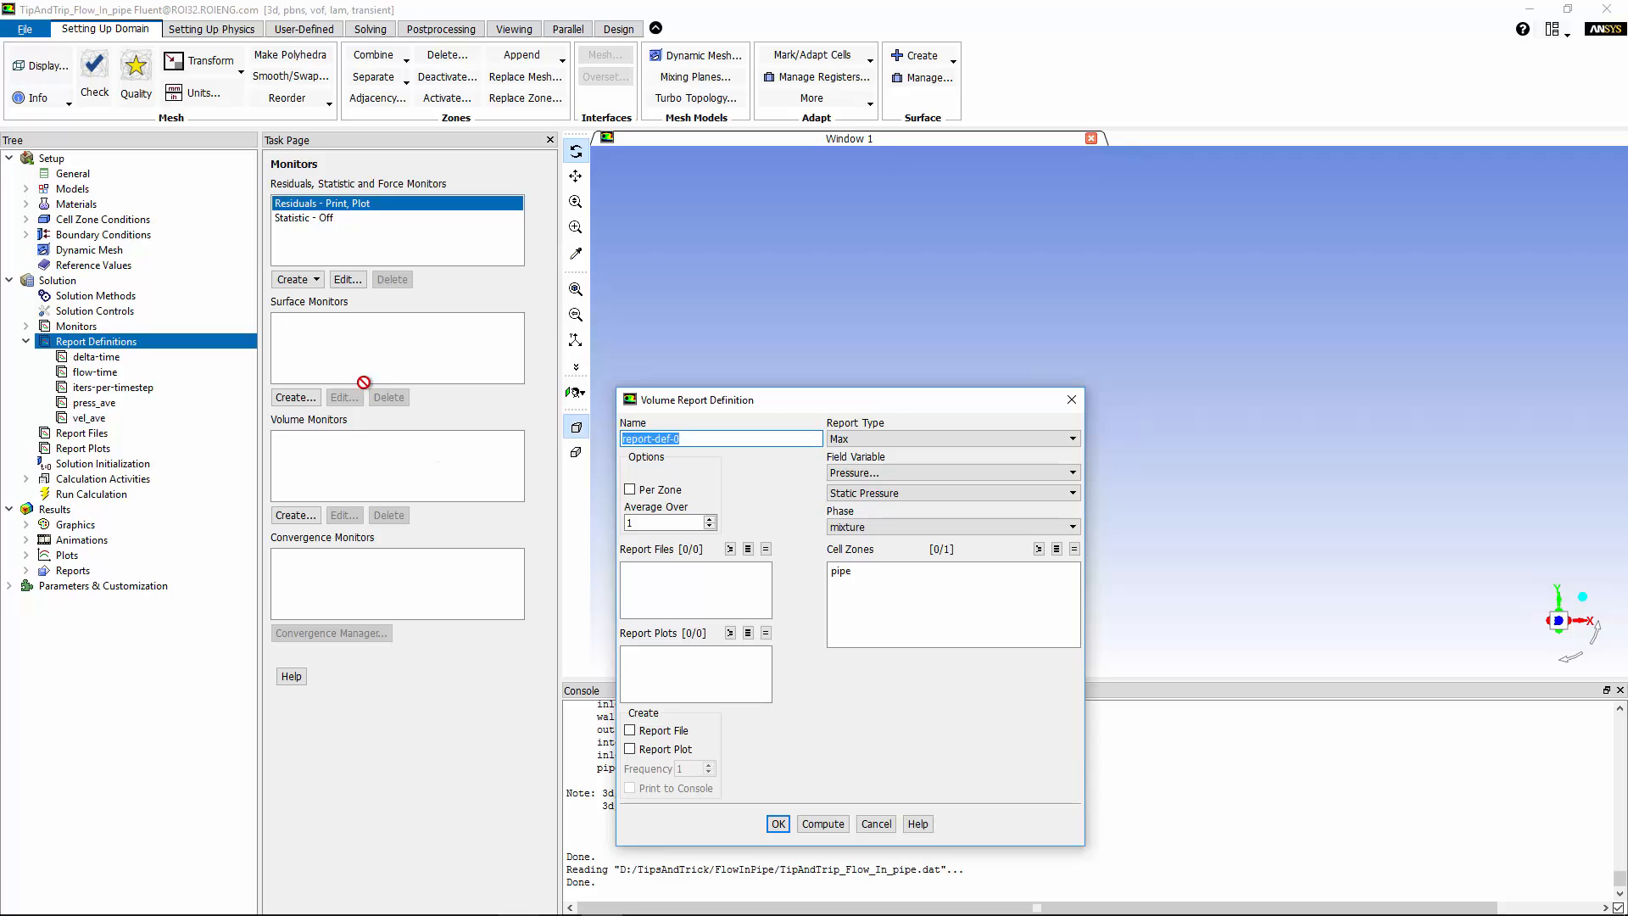
text(press_max)
click(868, 570)
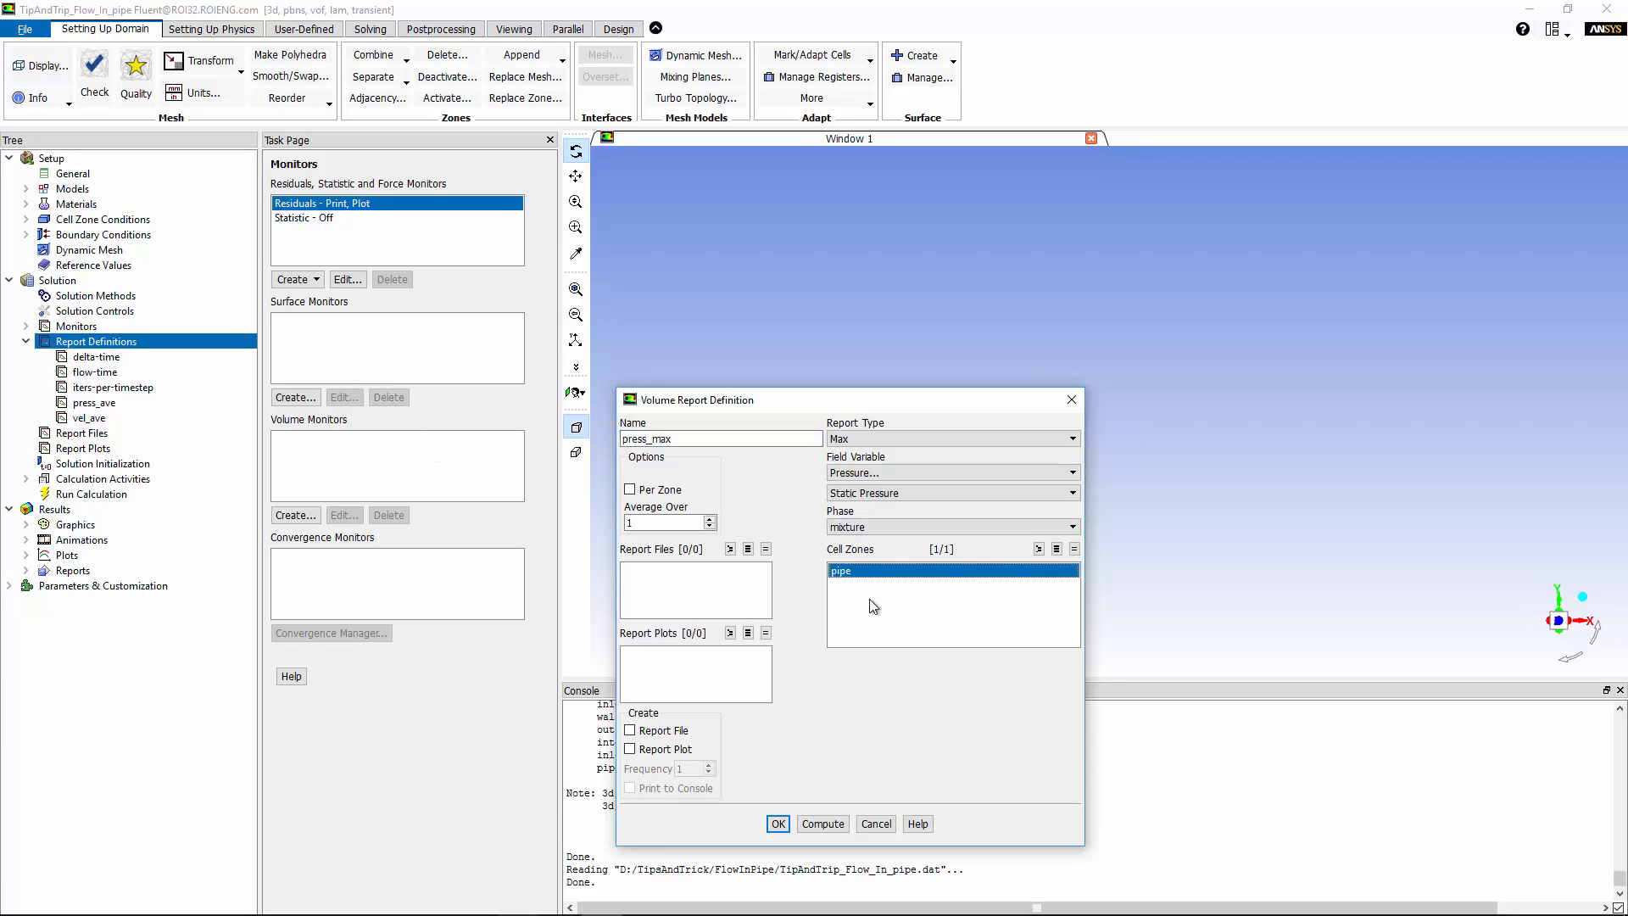
click(777, 823)
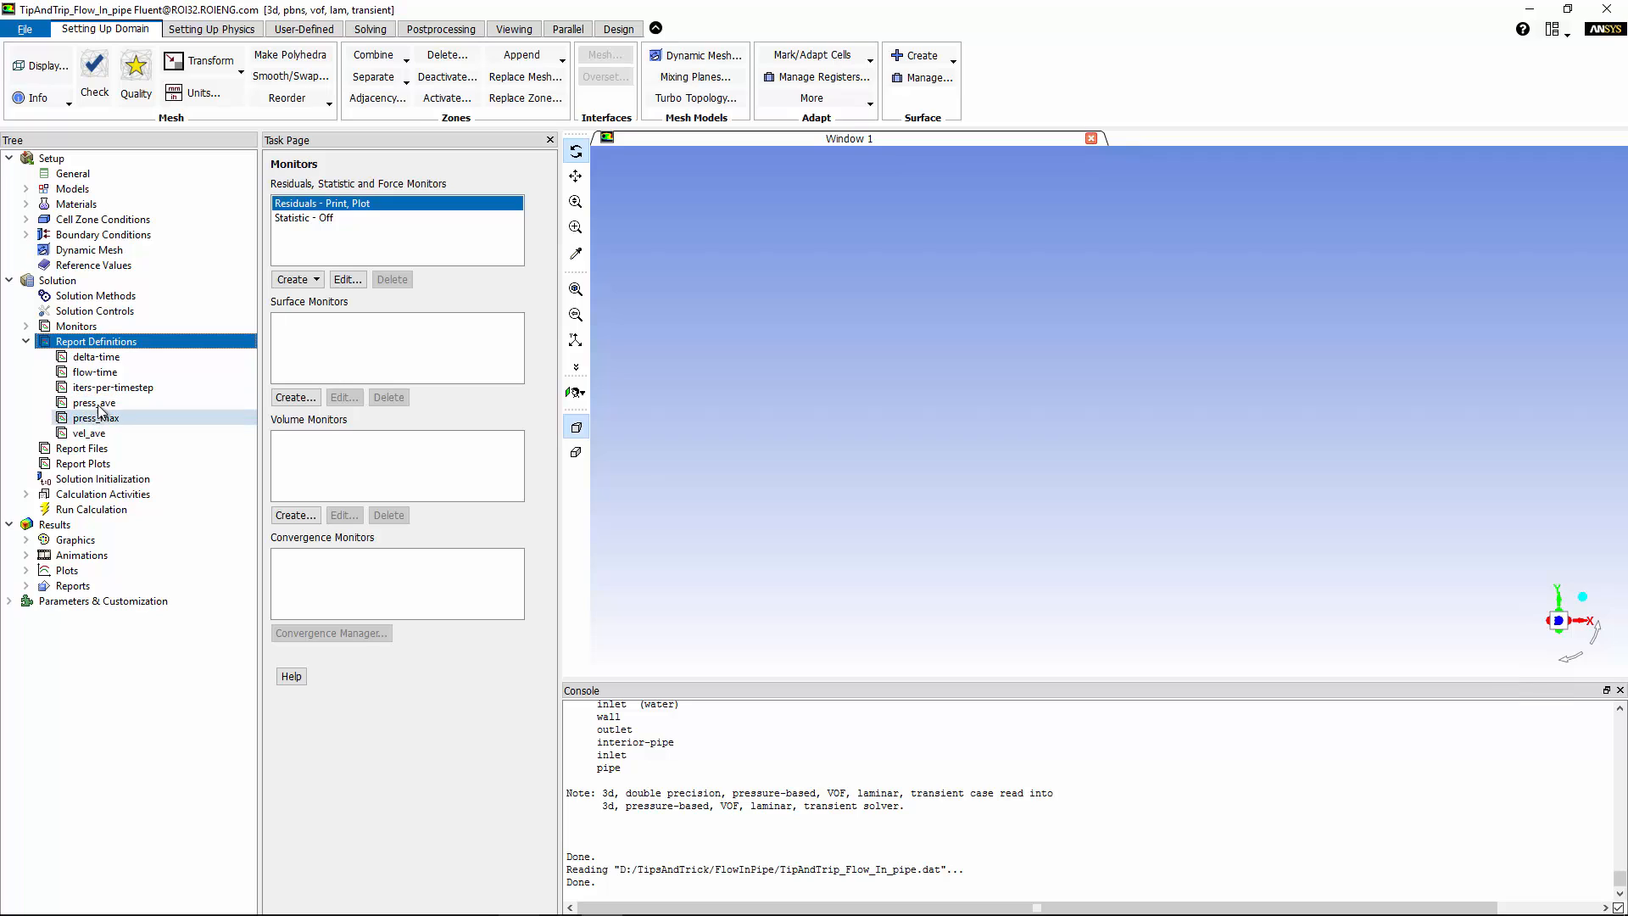
Start a new report file and add flow-time, press_ave, press_max and vel_ave to it.
click(93, 449)
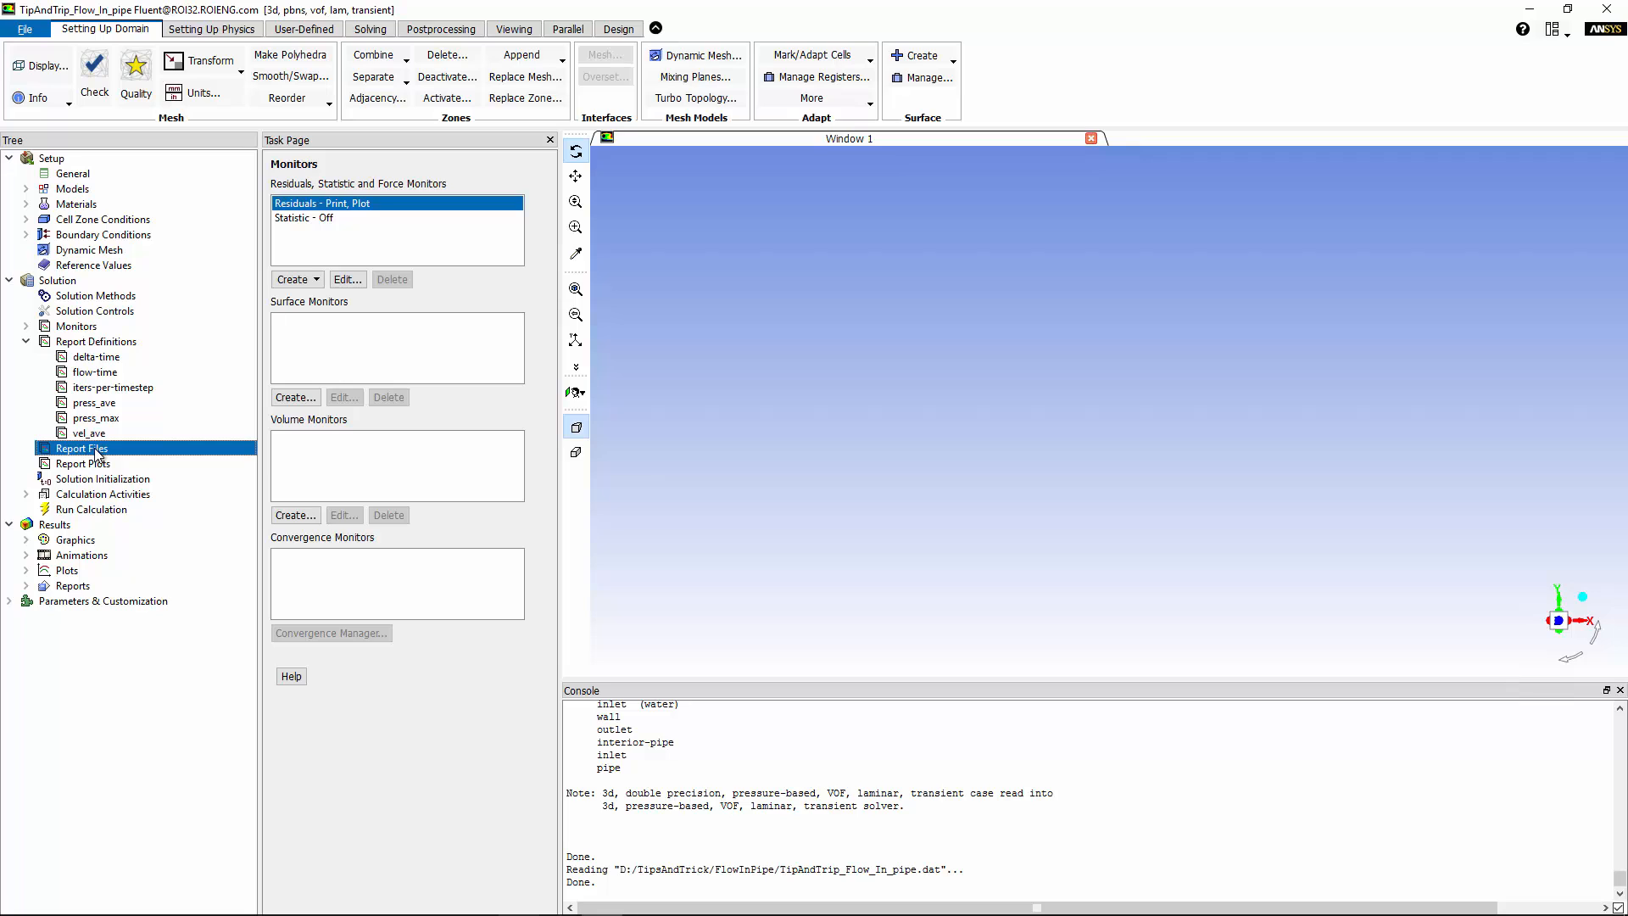
right_click(95, 450)
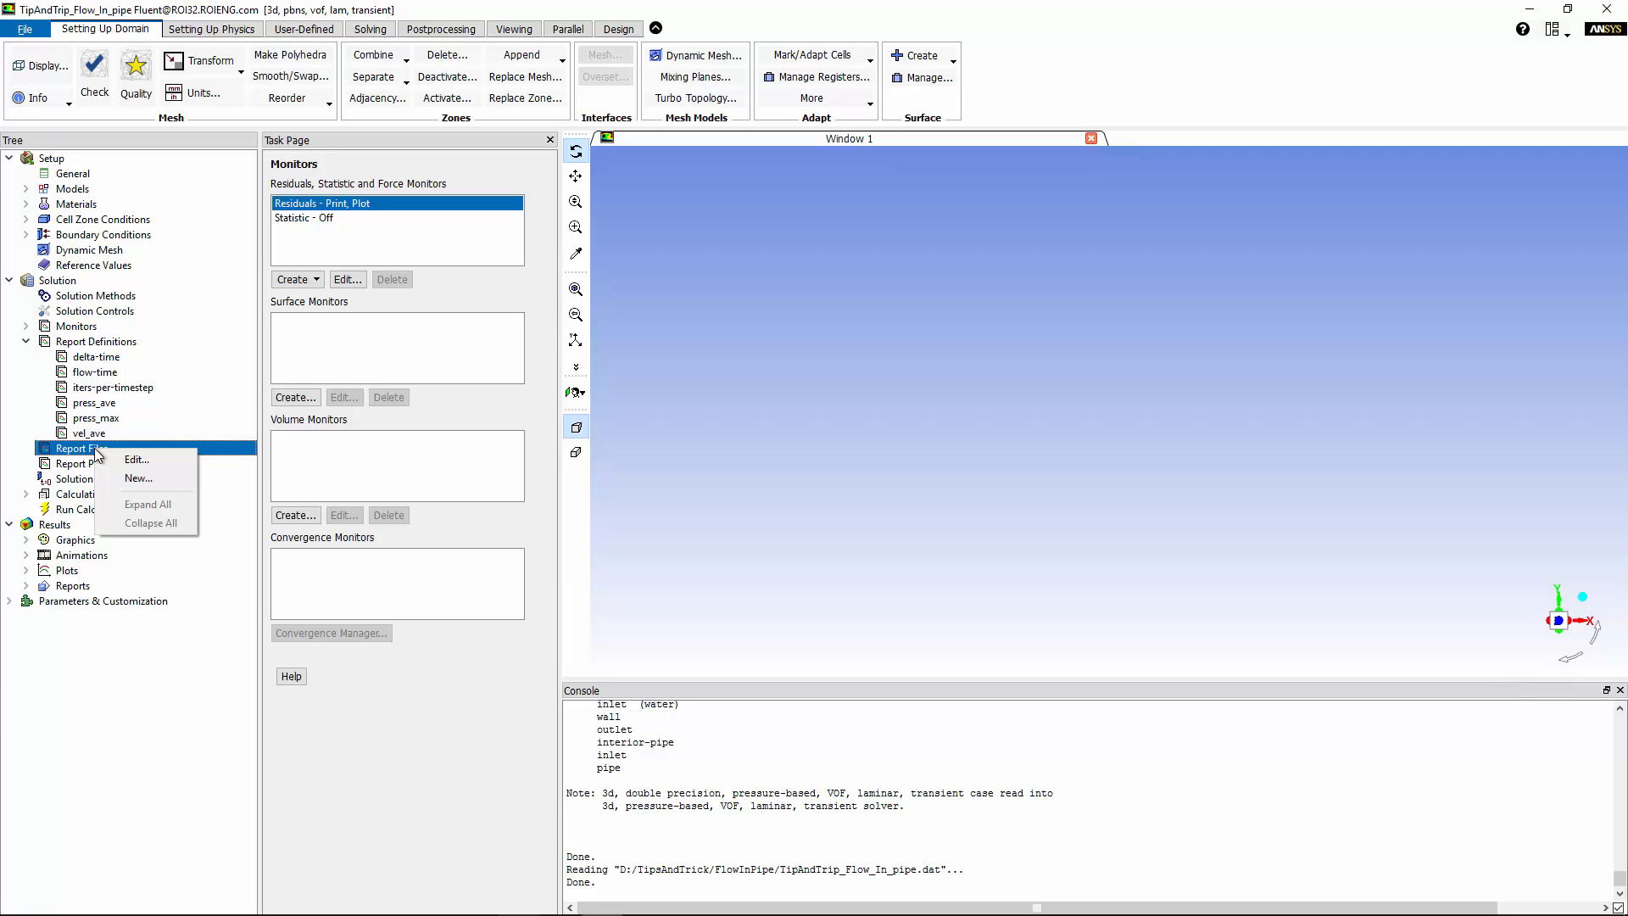
click(150, 480)
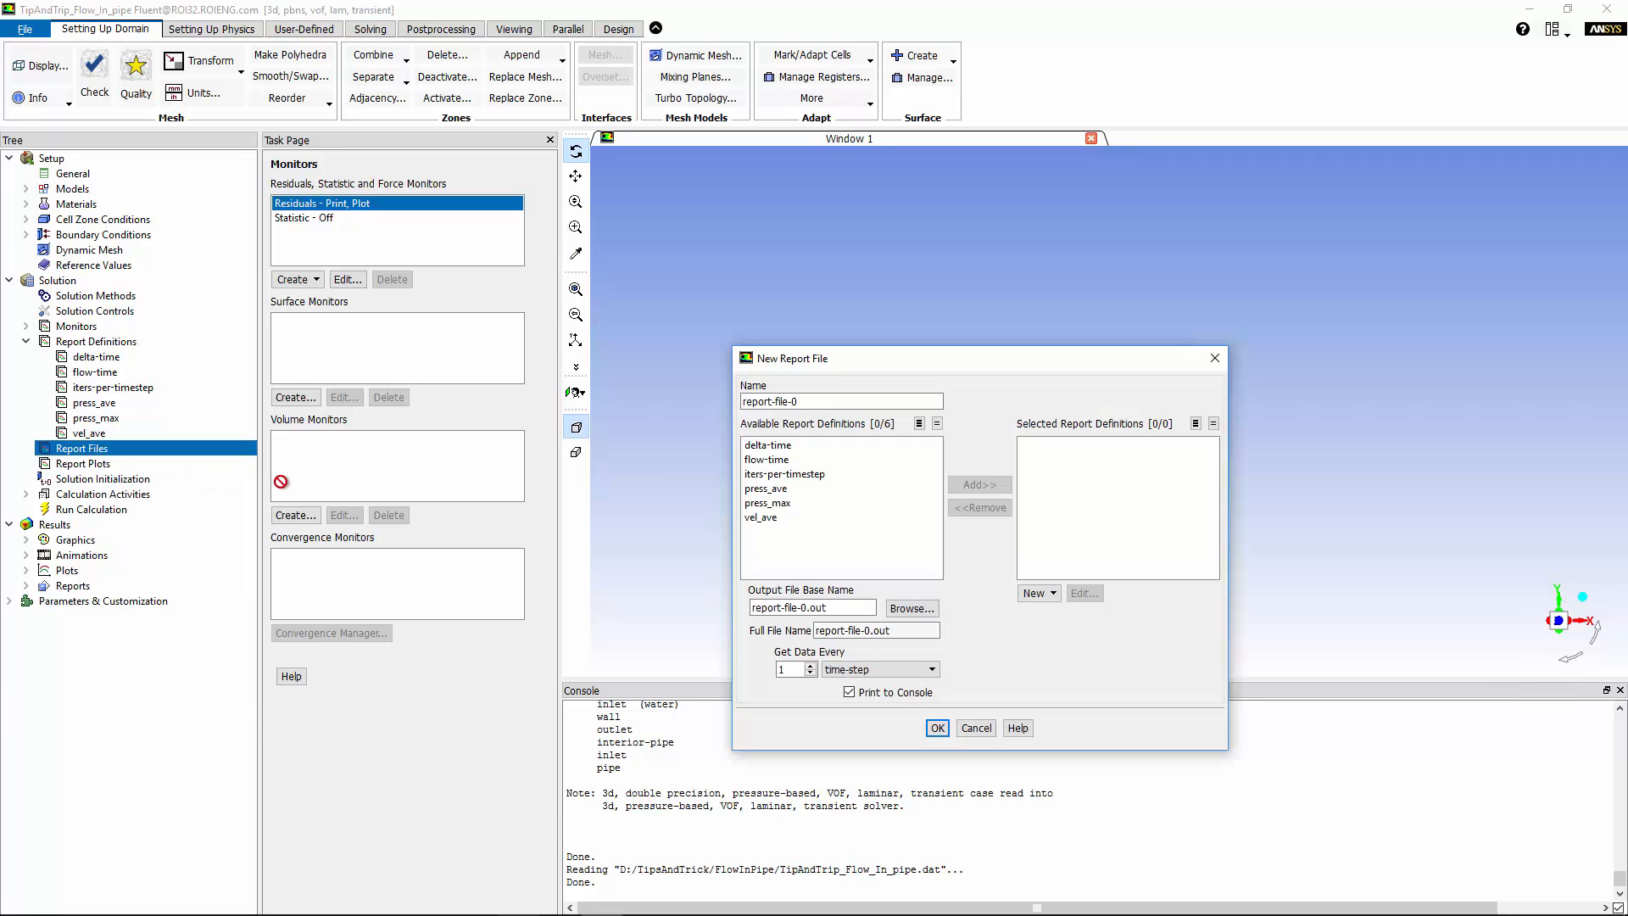
click(791, 460)
click(977, 485)
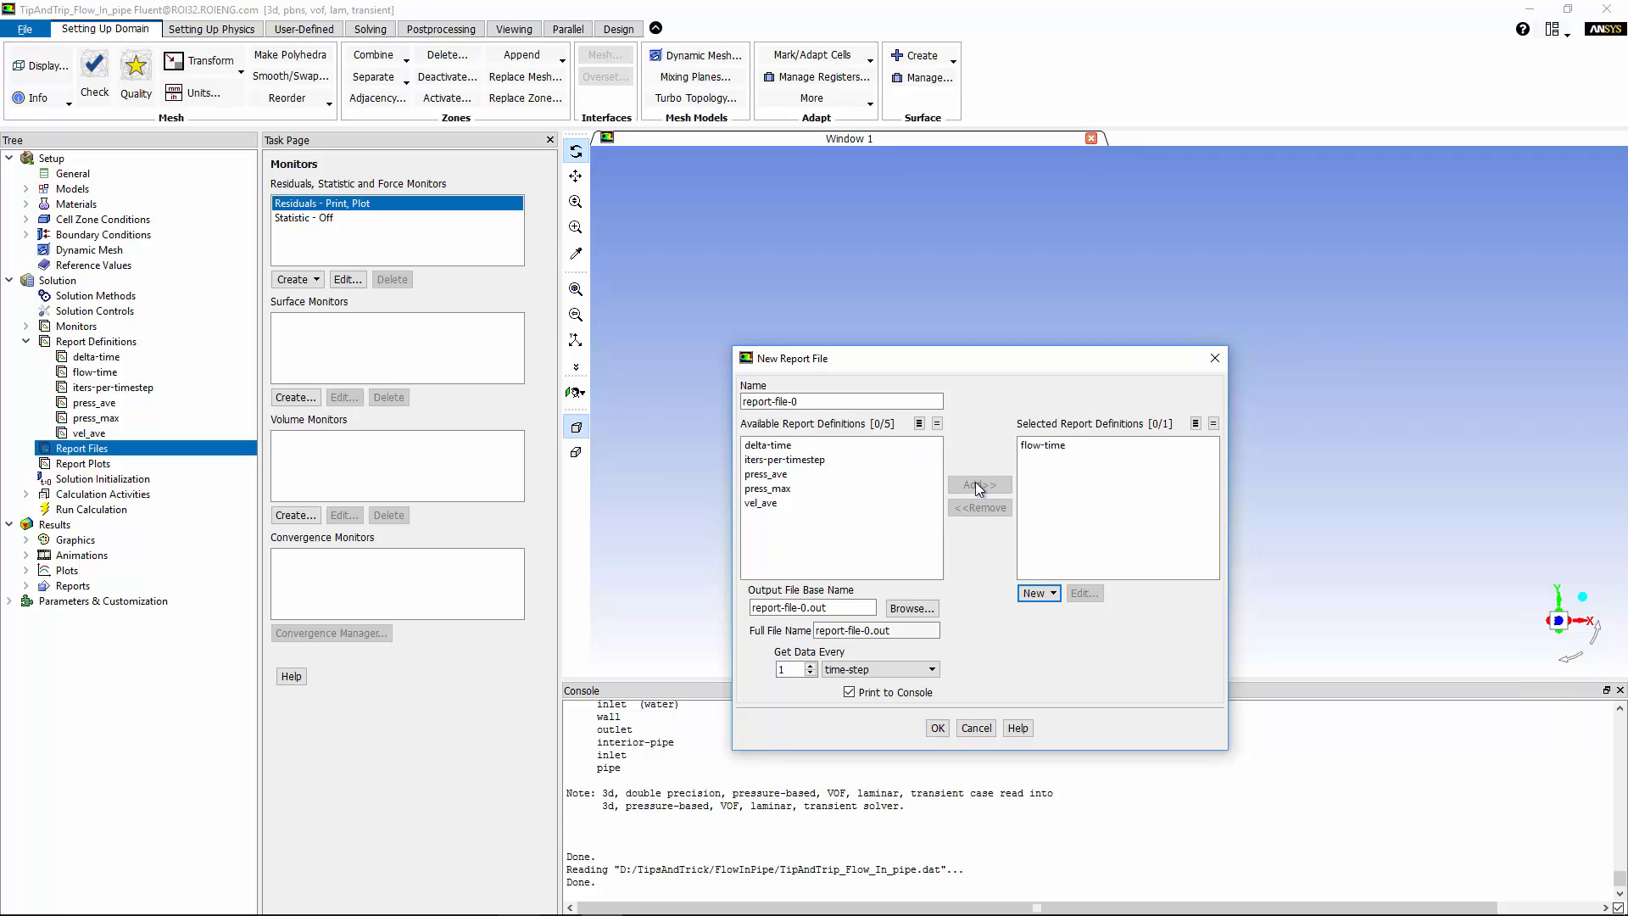
click(766, 474)
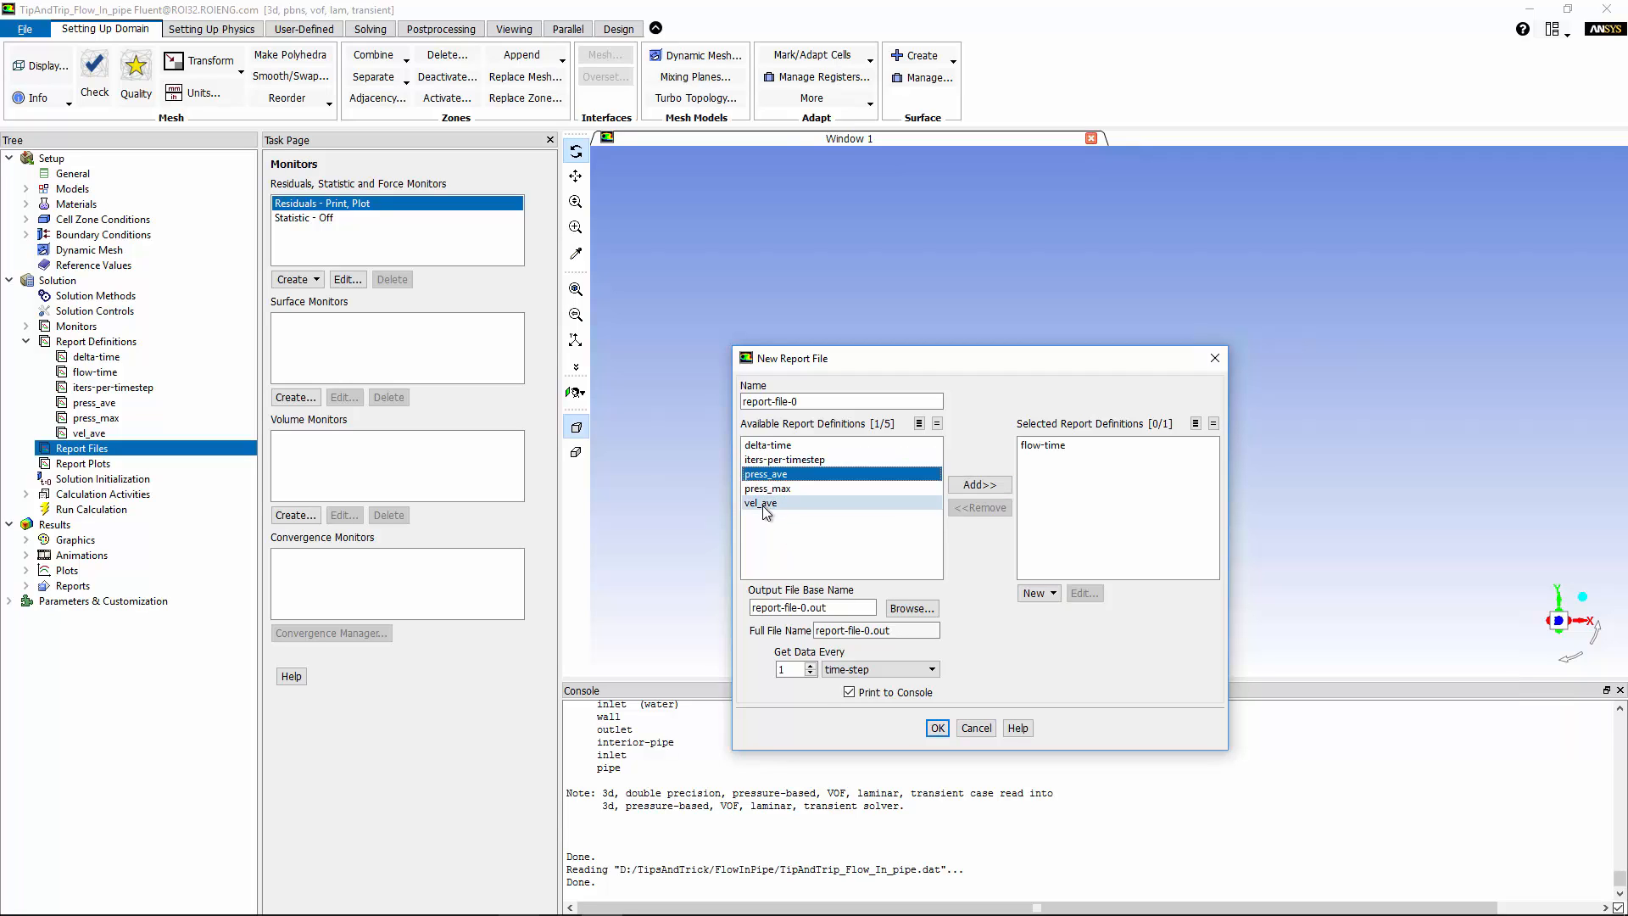
shift+click(764, 504)
click(972, 486)
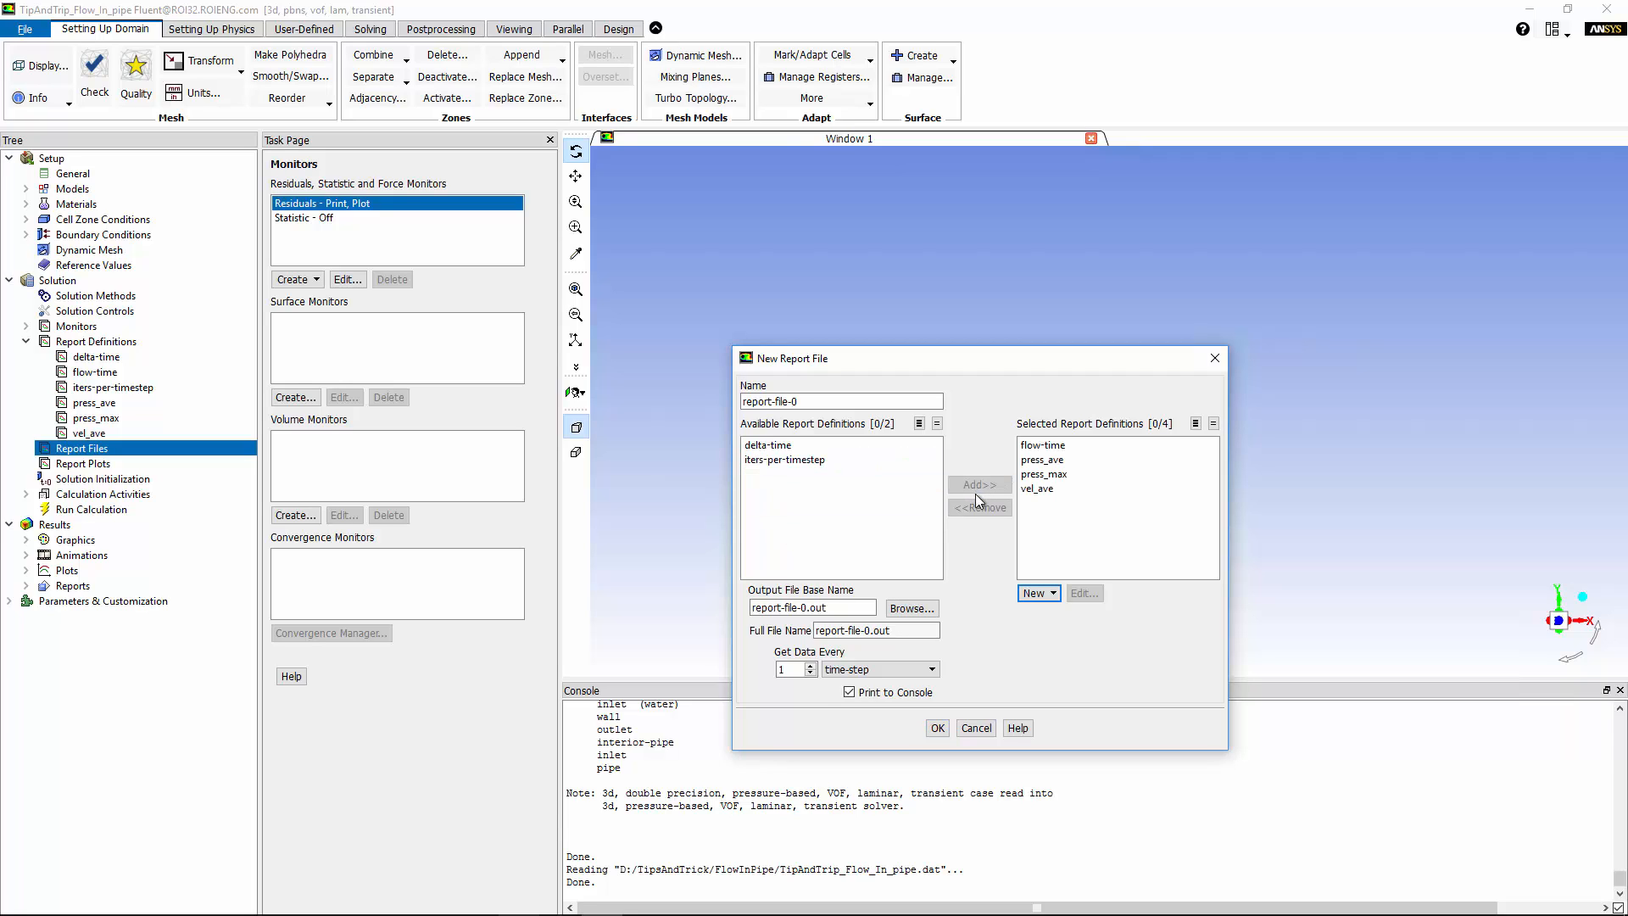
Keep report-file-0.out as the output file name and confirm the report file.
click(807, 608)
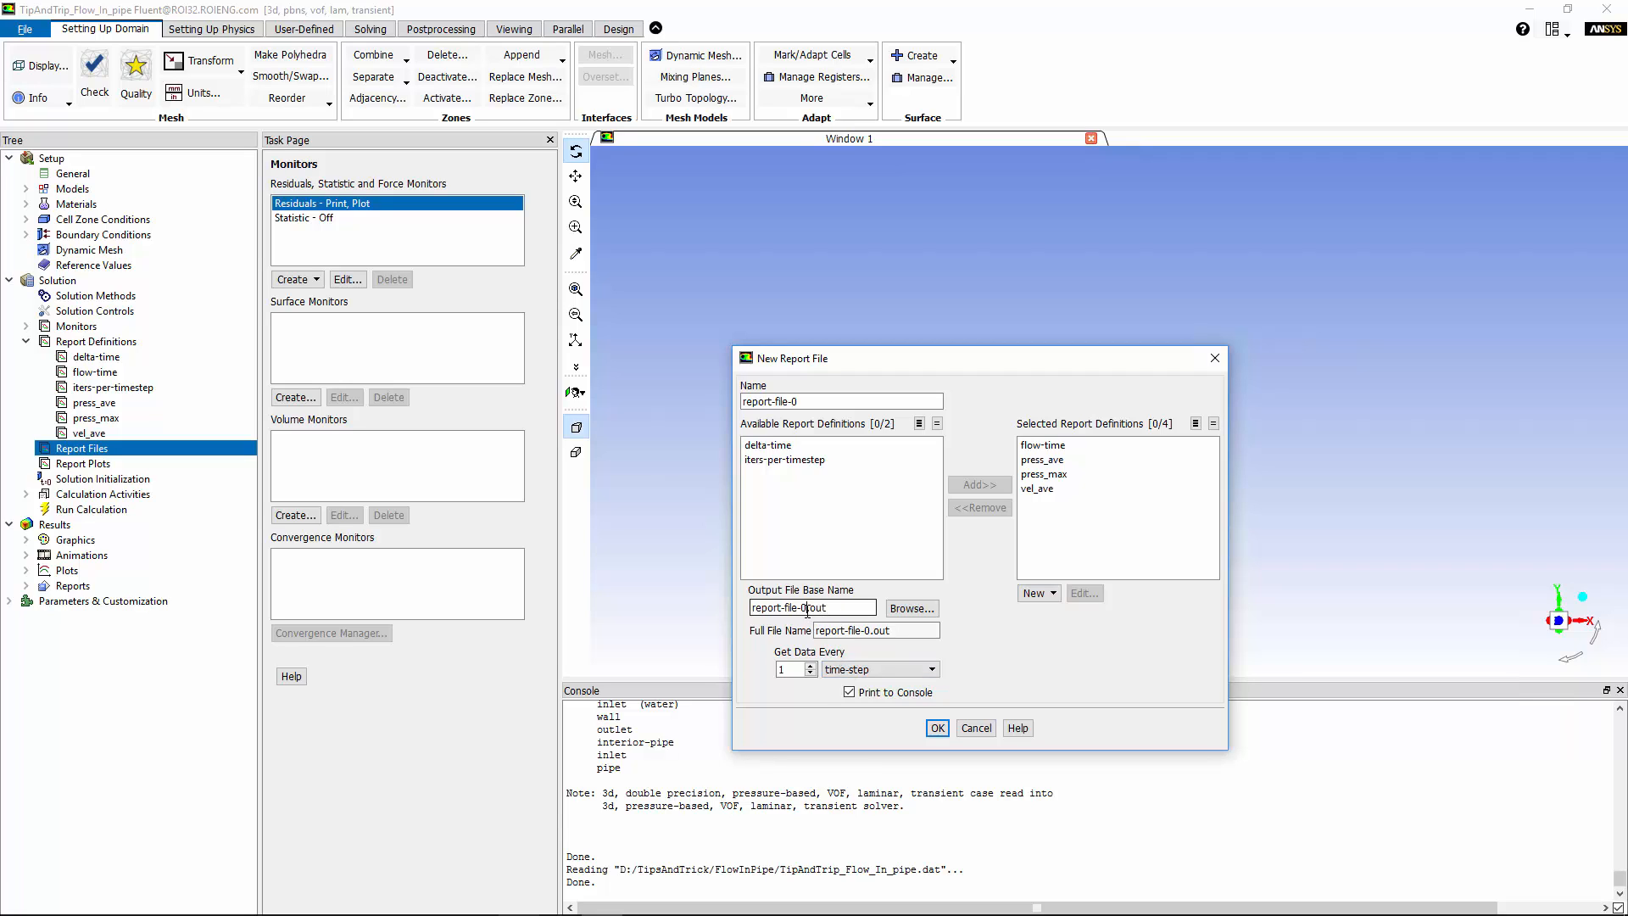
drag(836, 607, 748, 627)
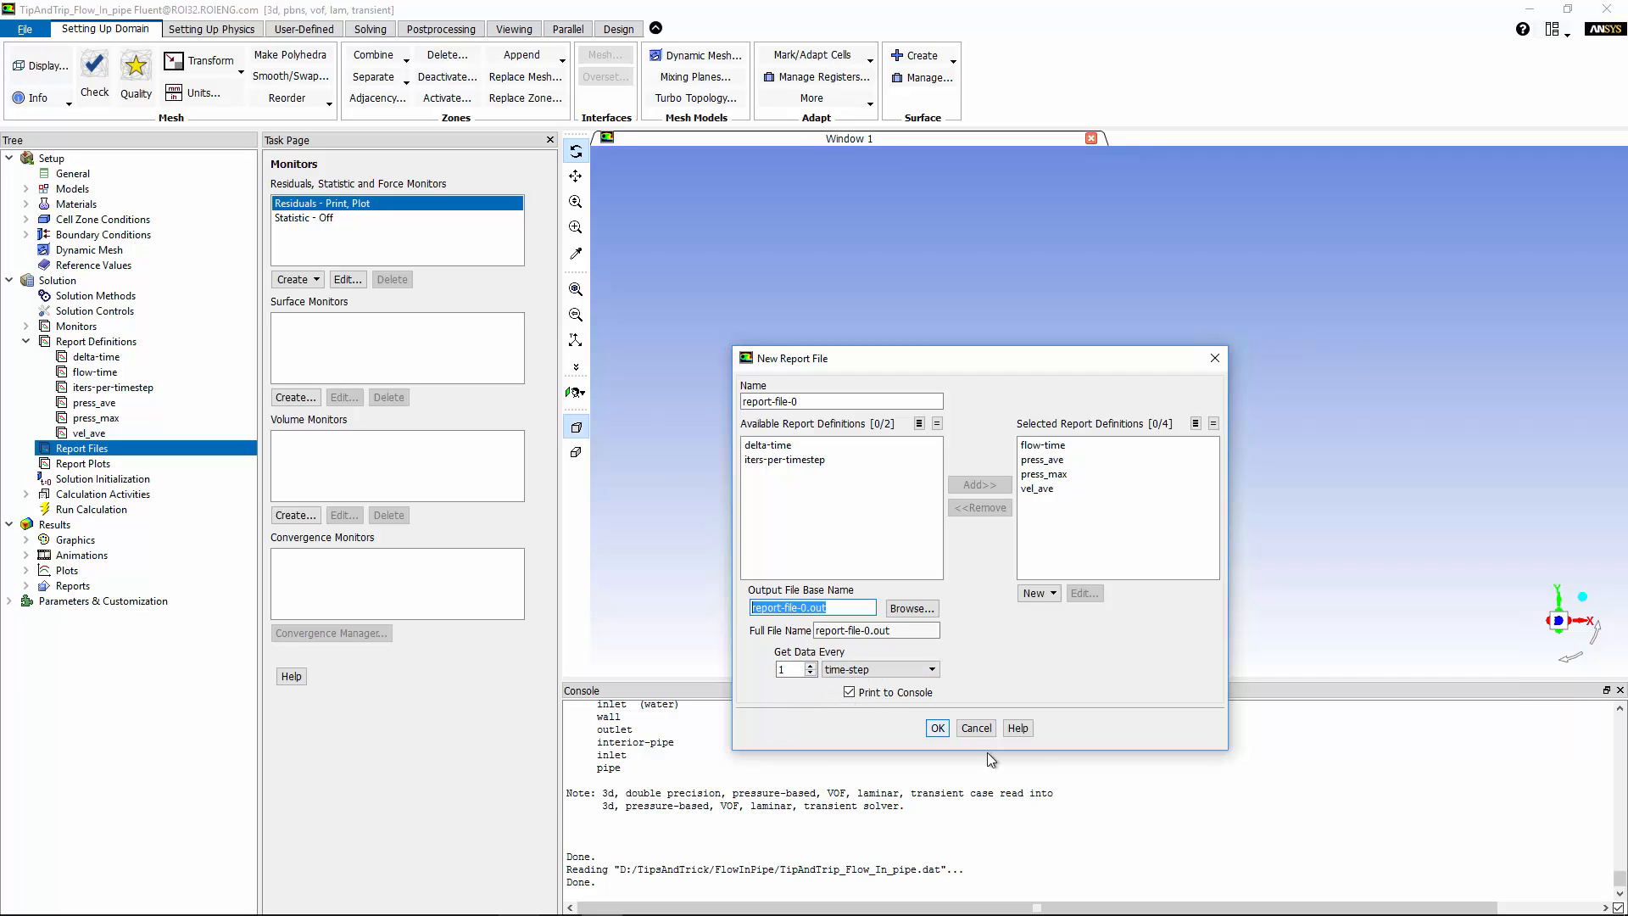
click(937, 729)
click(936, 727)
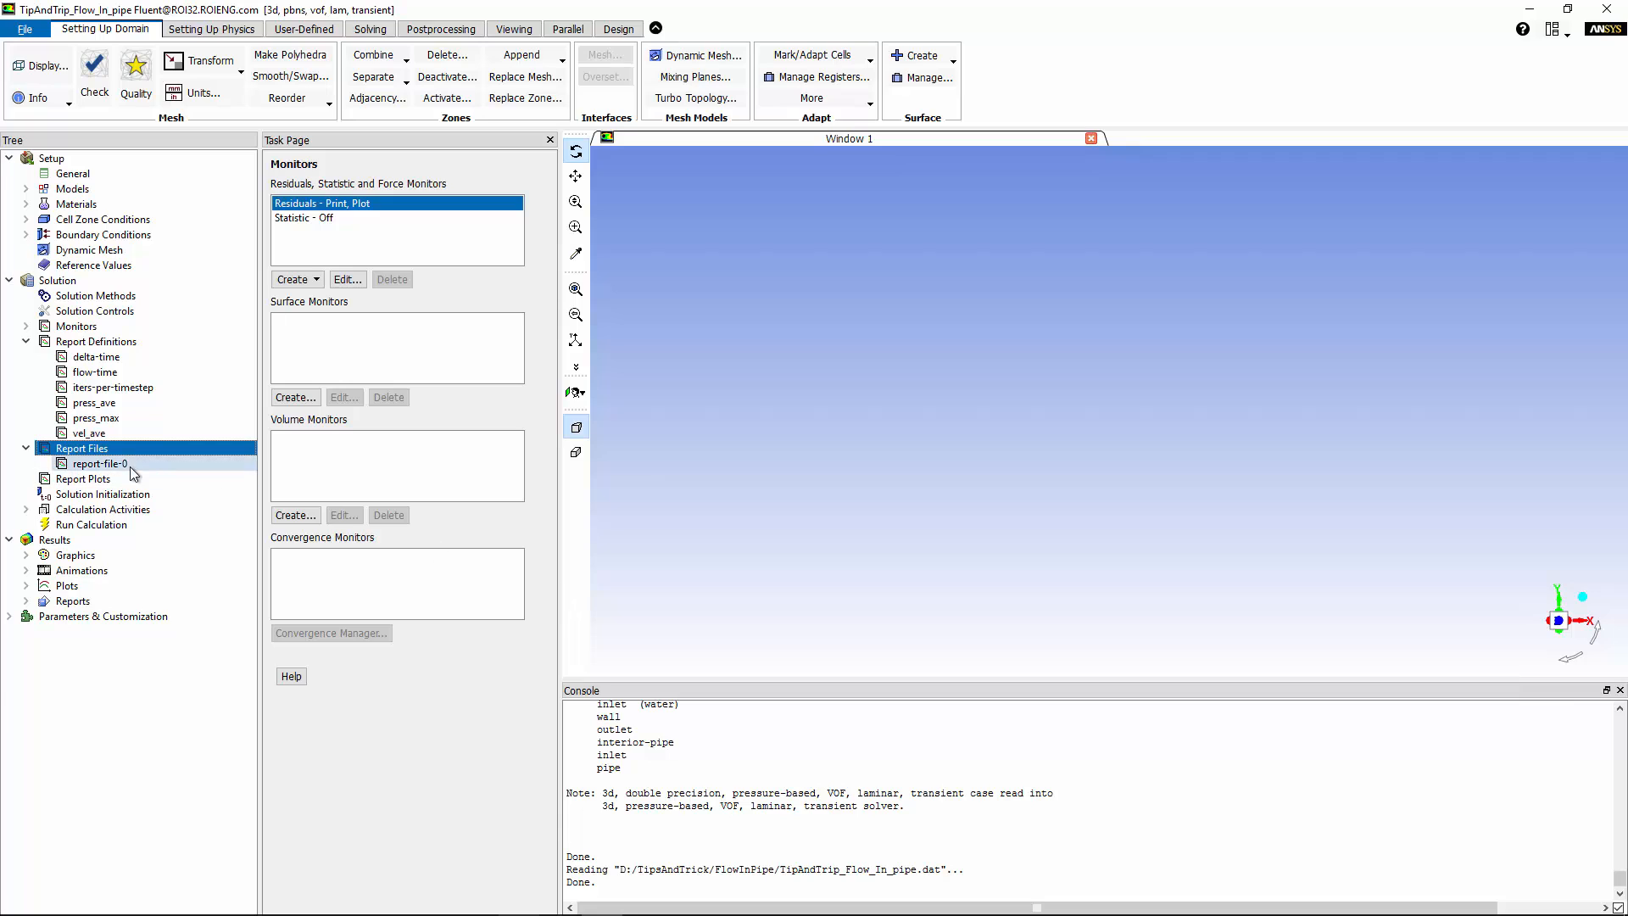
Set up a new report plot of press_ave and press_max, keeping plot window 2.
click(72, 480)
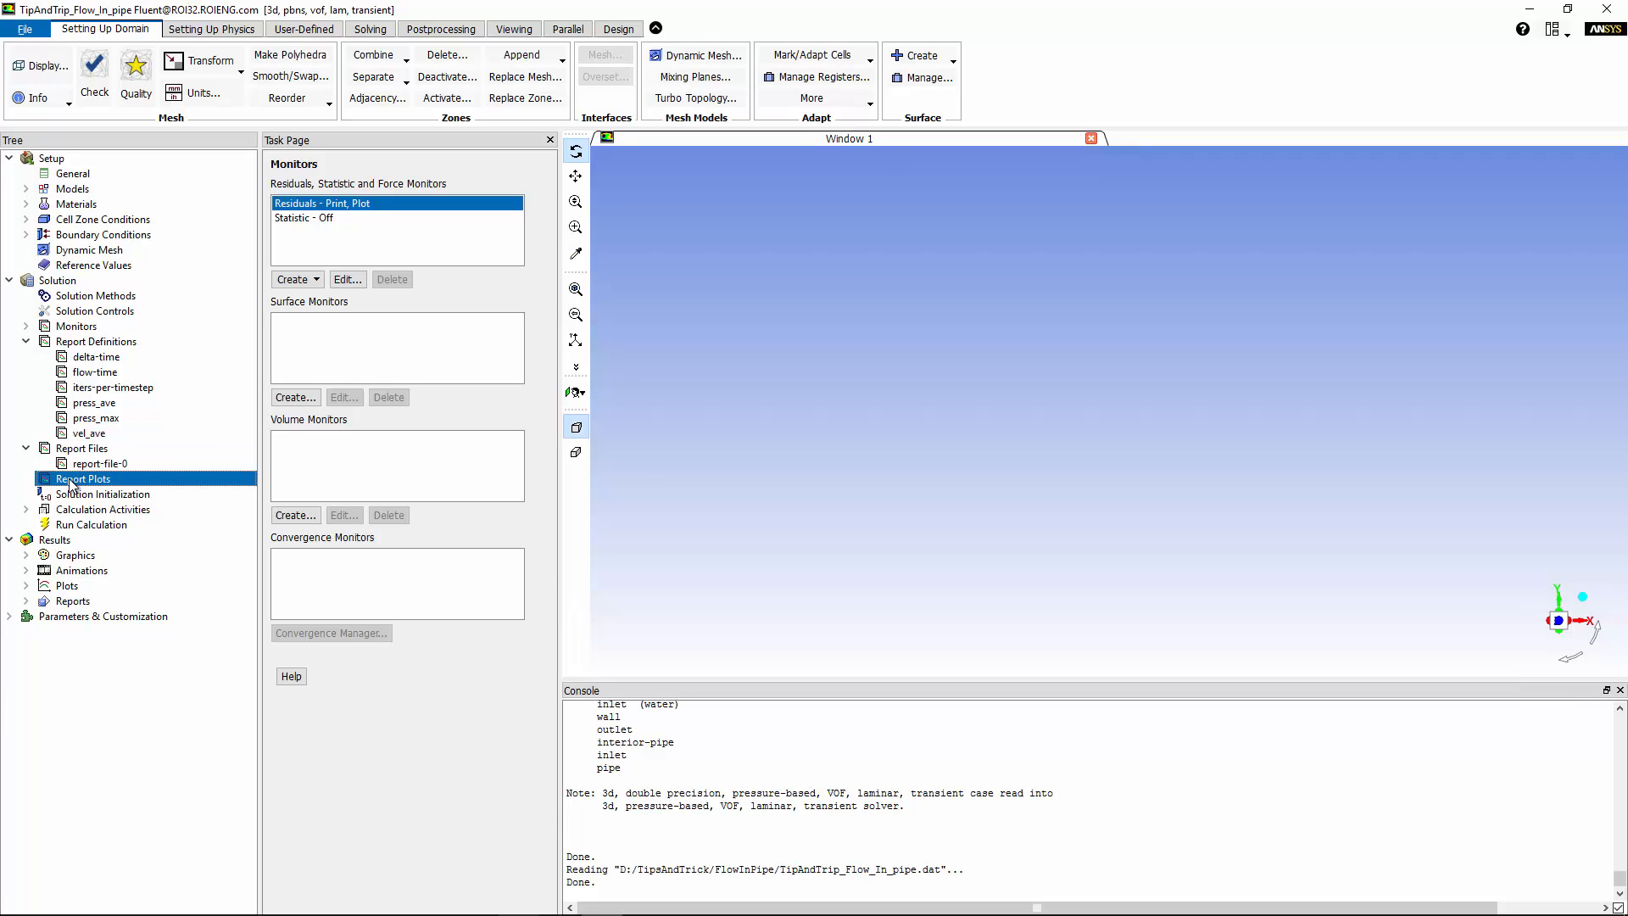
right_click(77, 480)
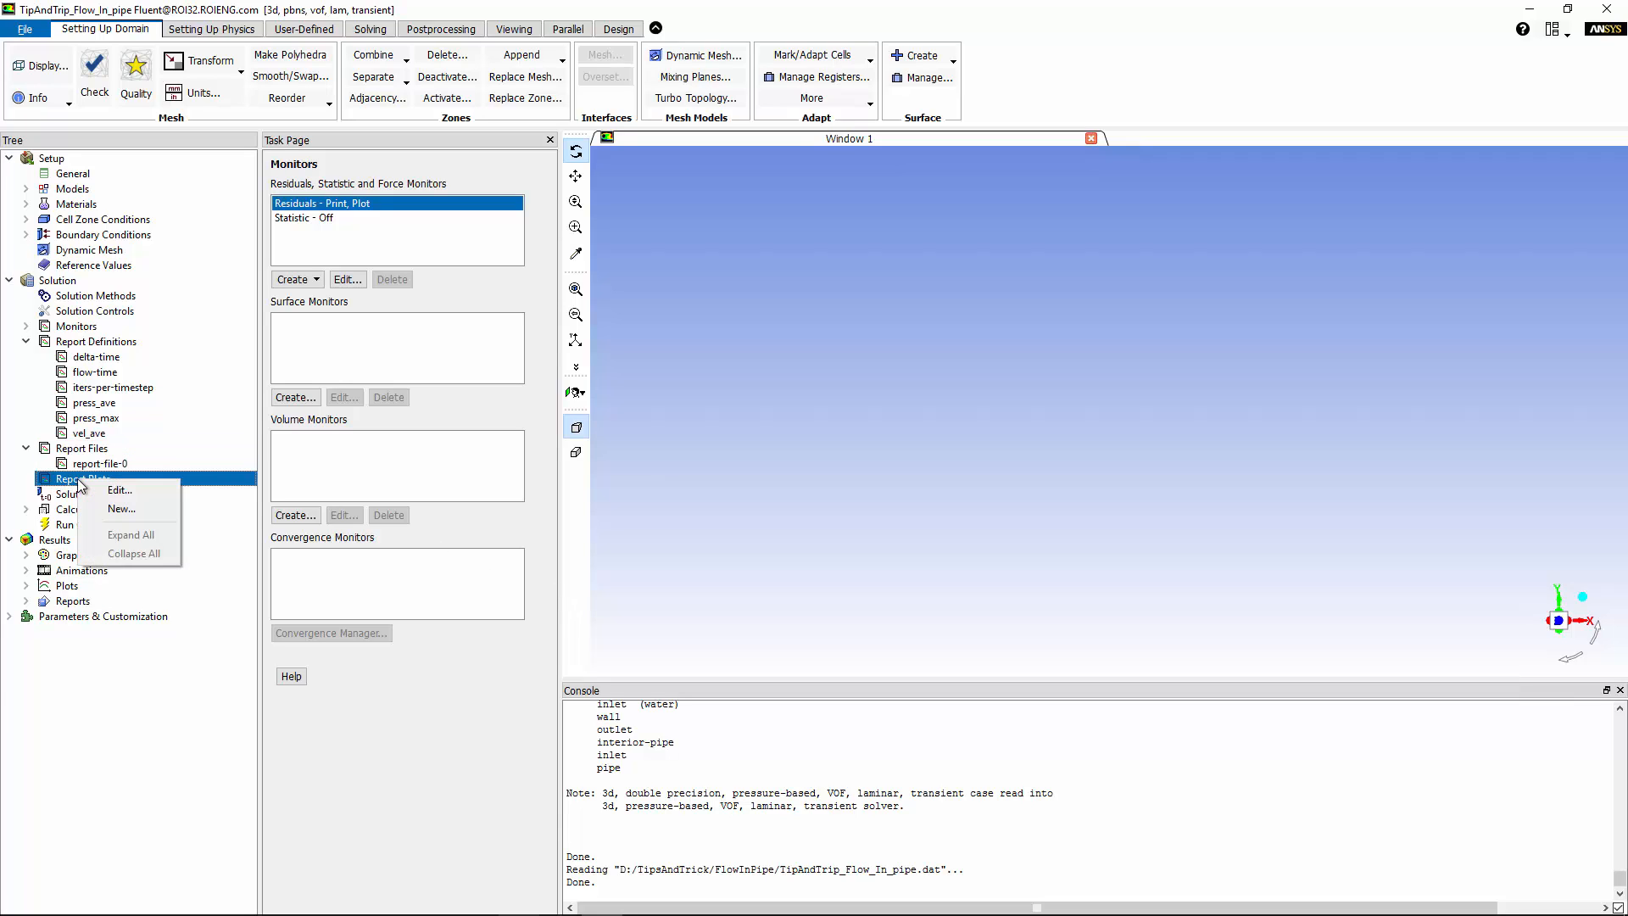
click(120, 508)
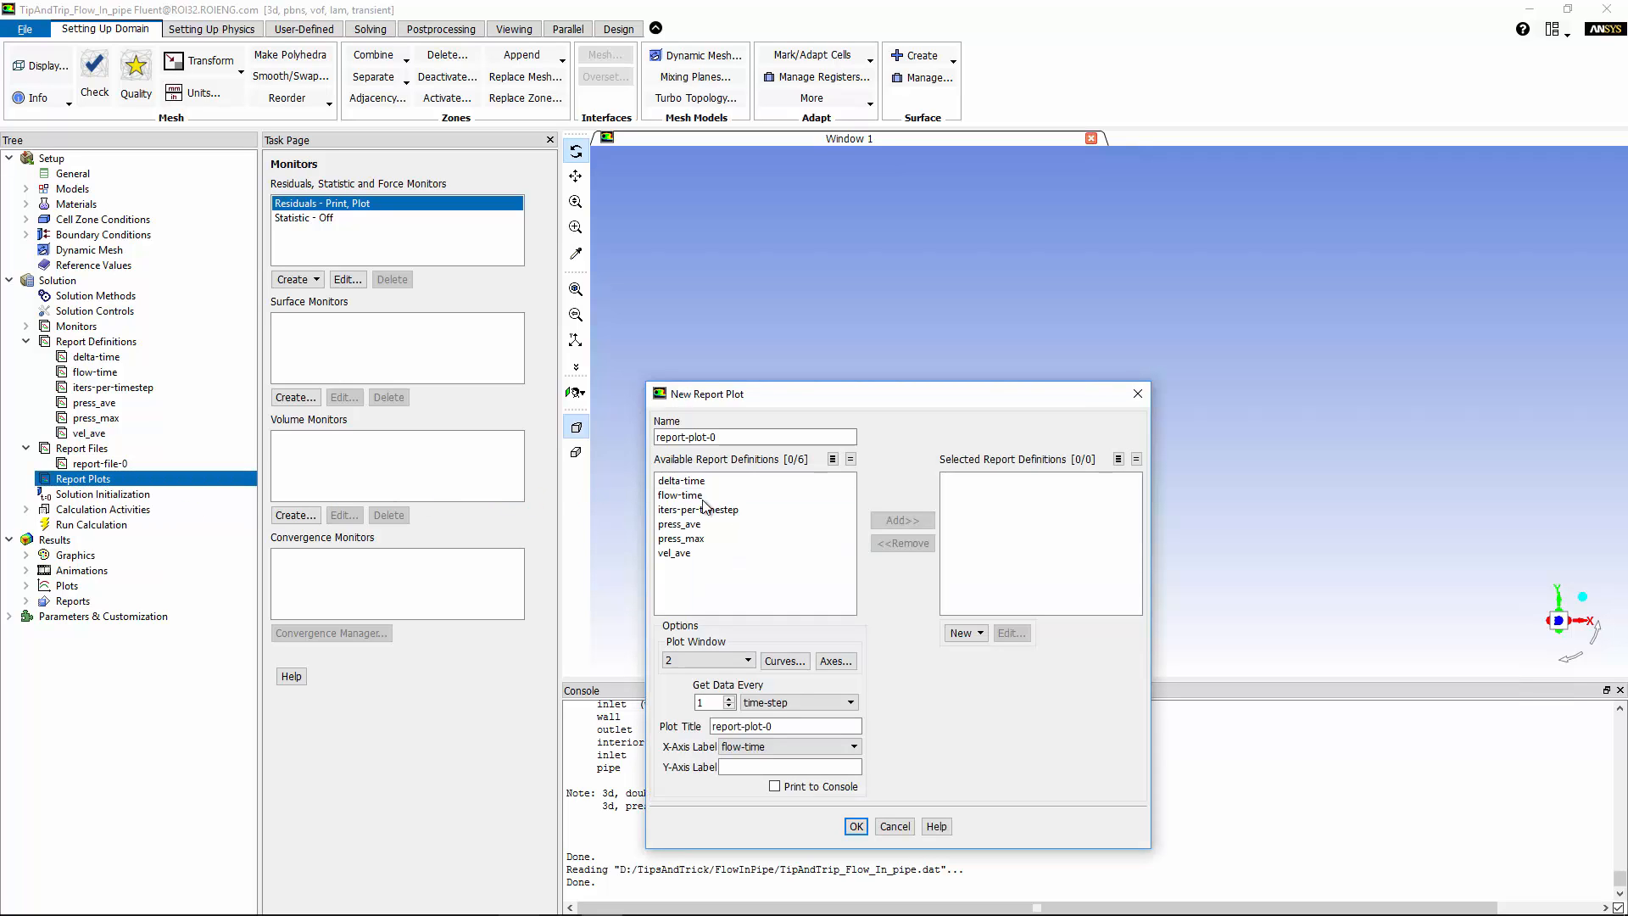
click(686, 525)
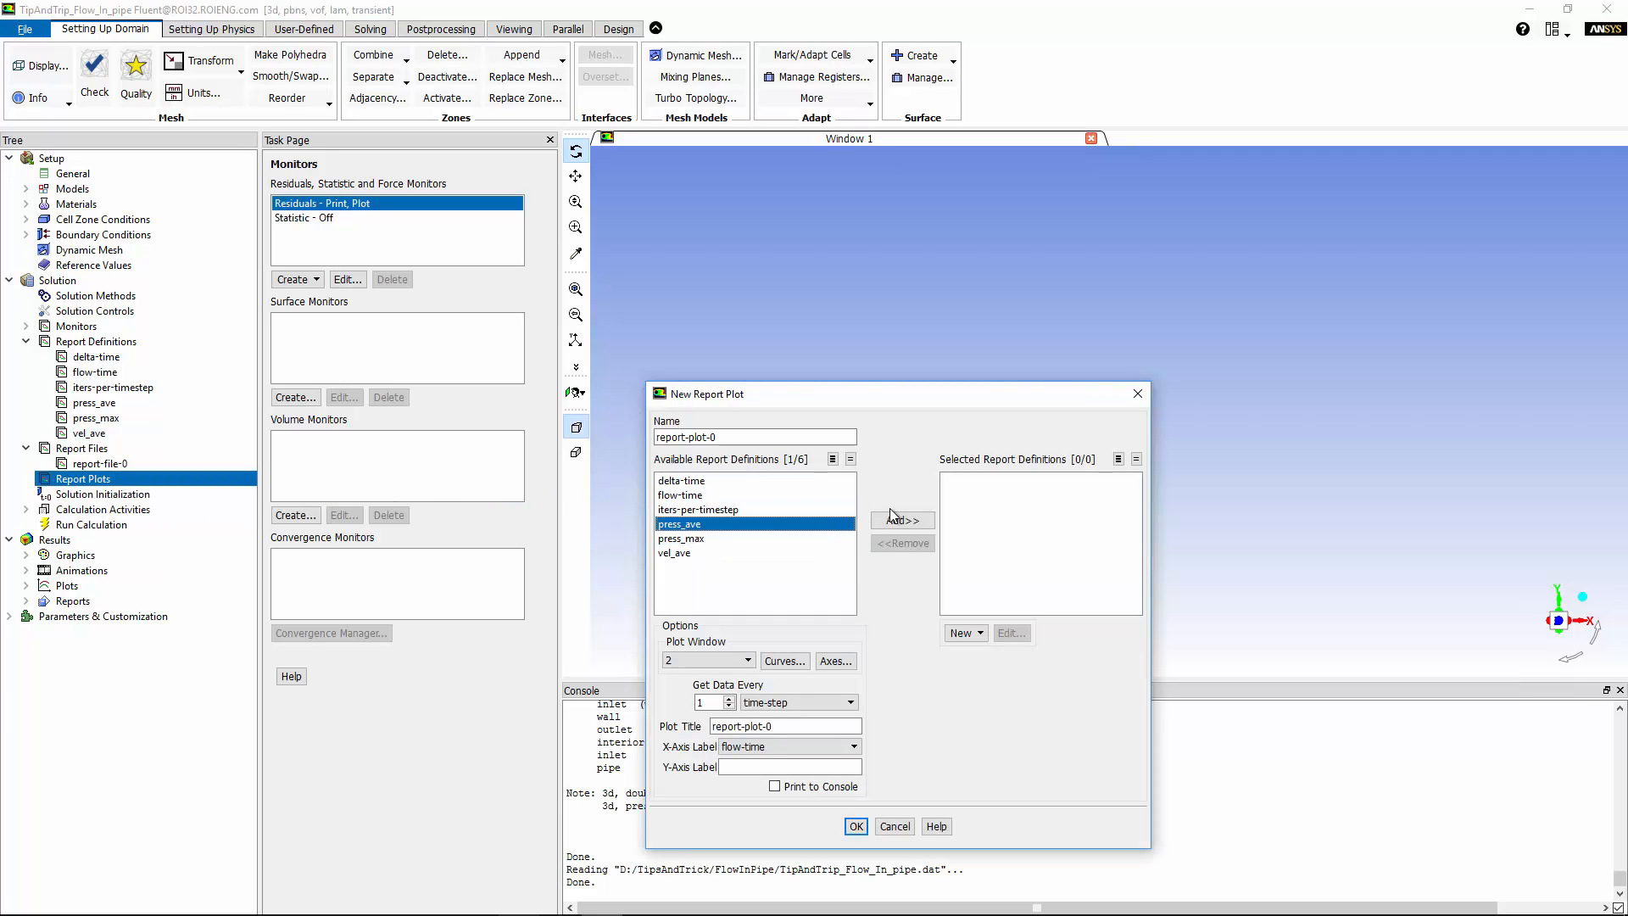
click(902, 521)
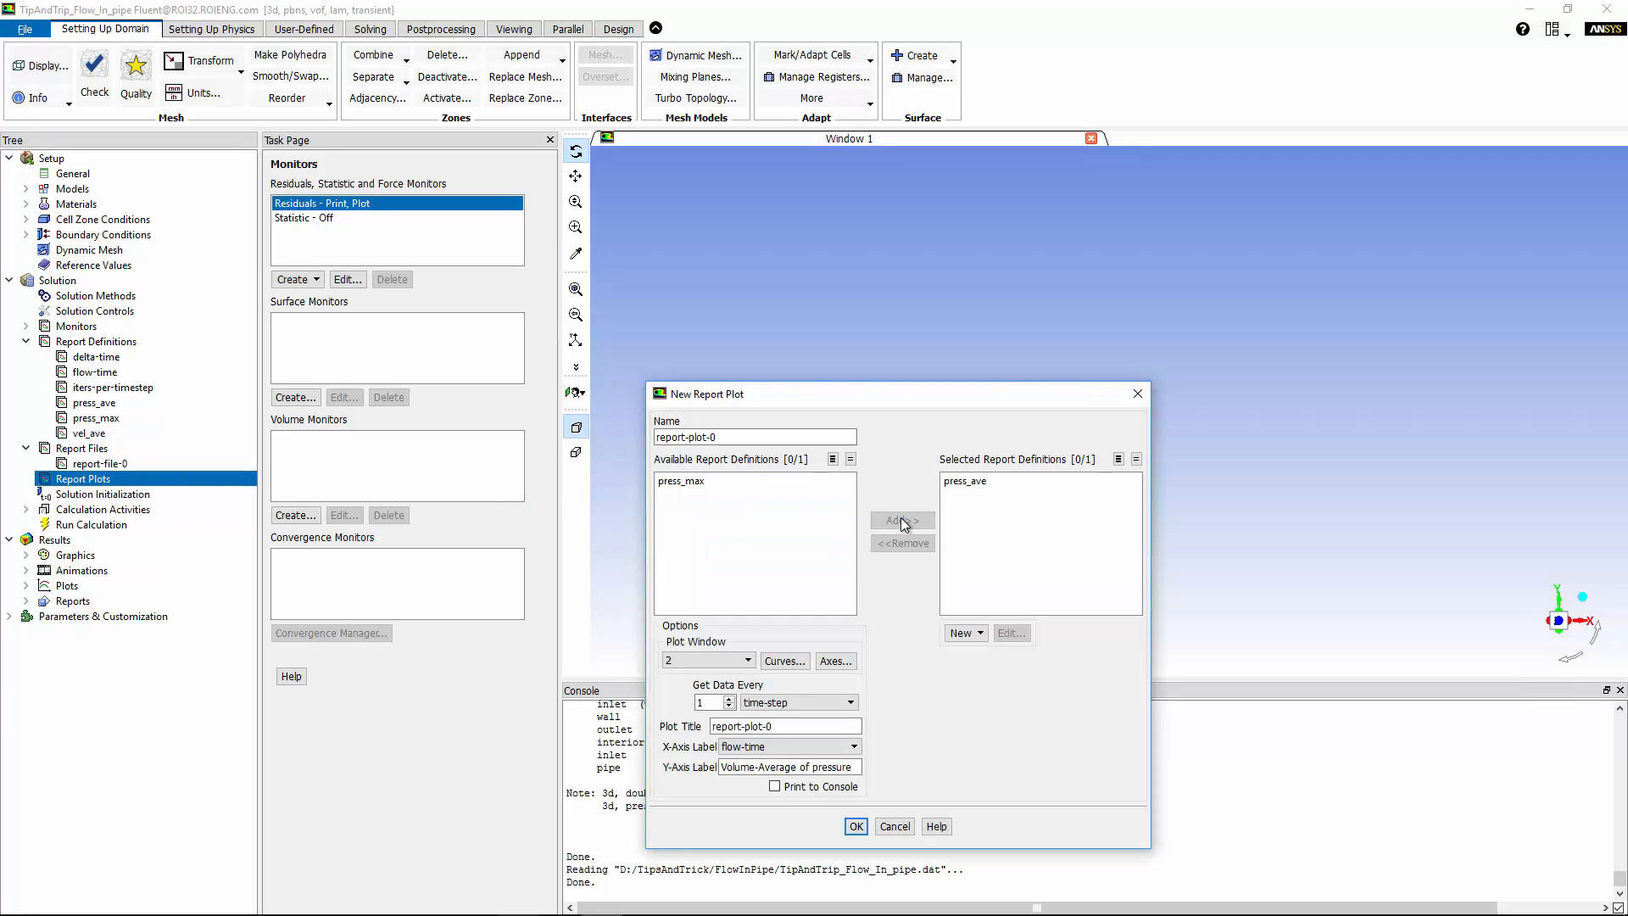
click(712, 482)
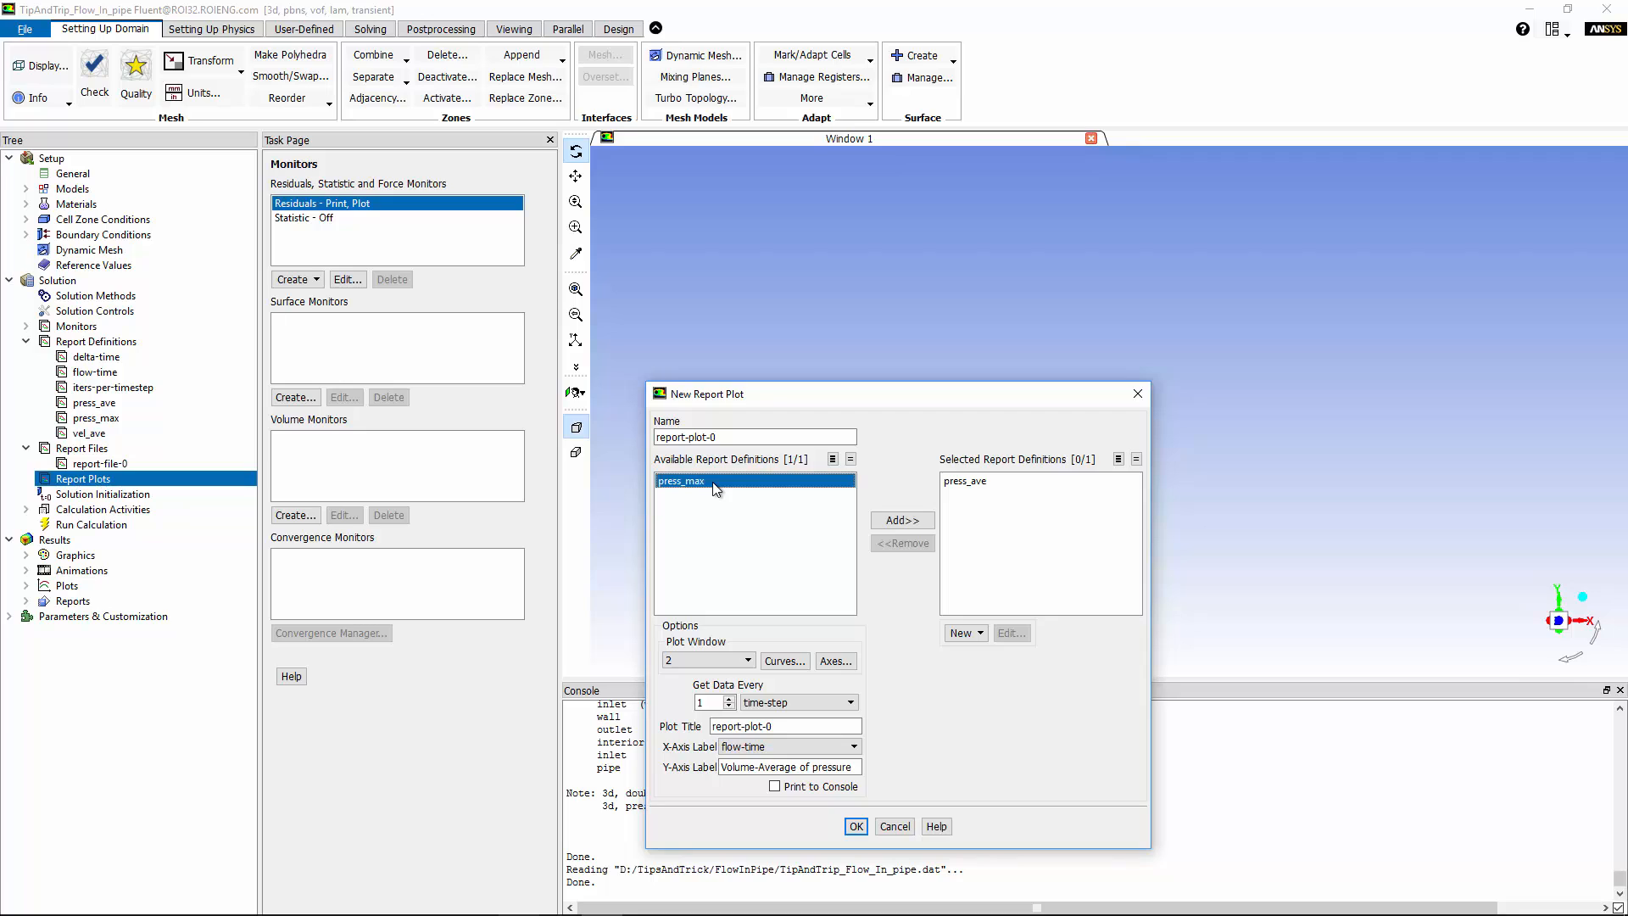
click(911, 522)
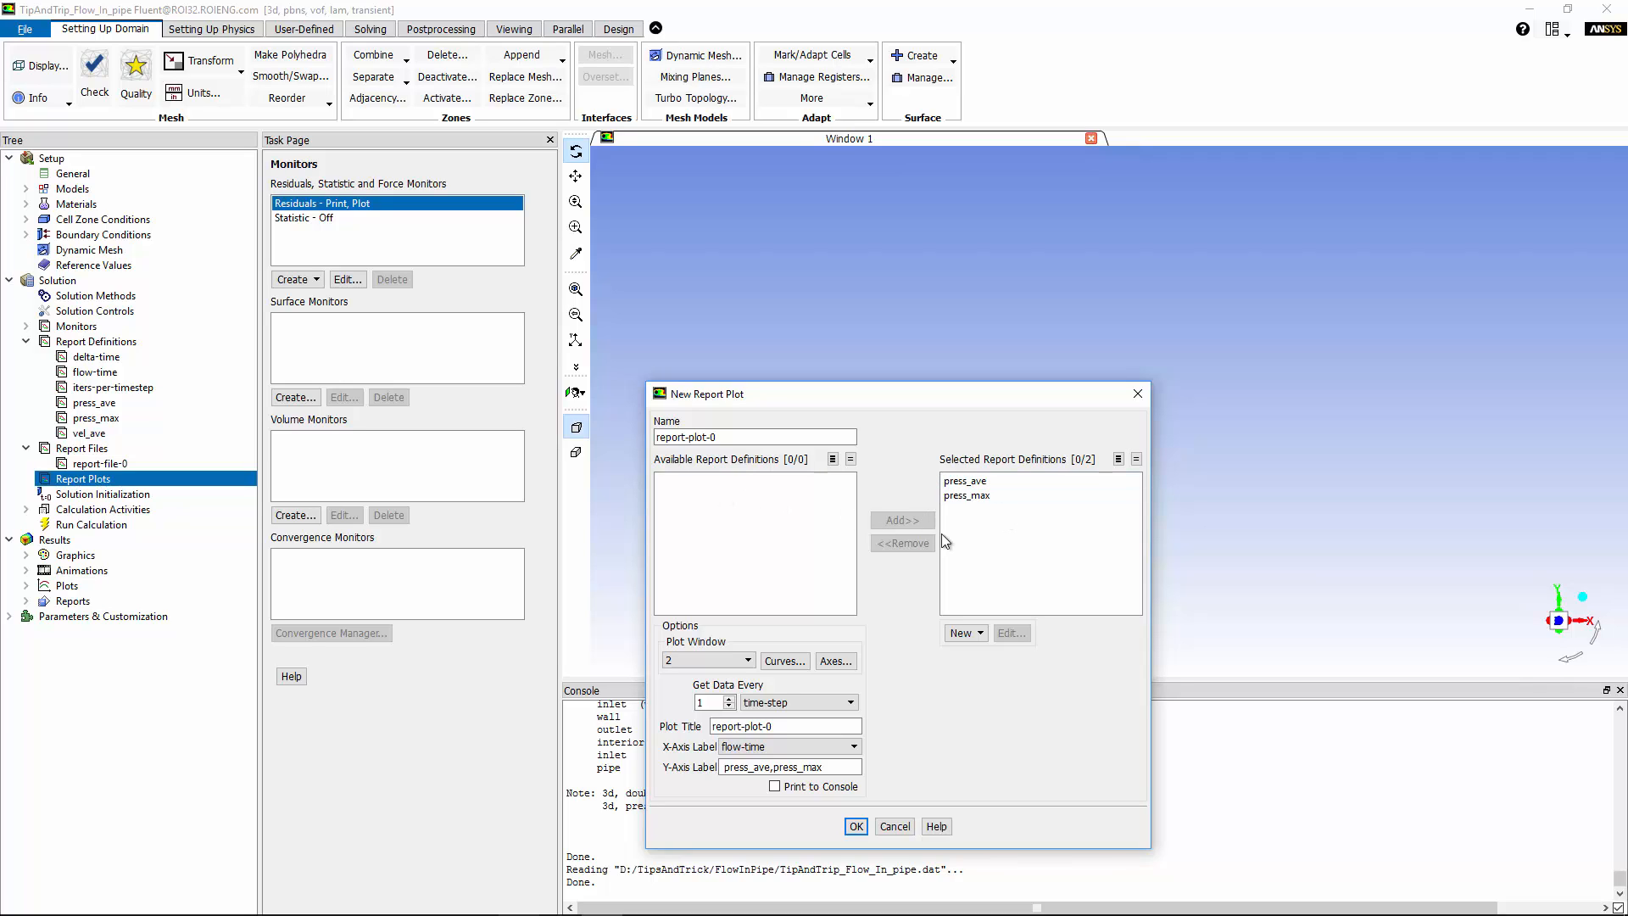
click(709, 660)
click(679, 675)
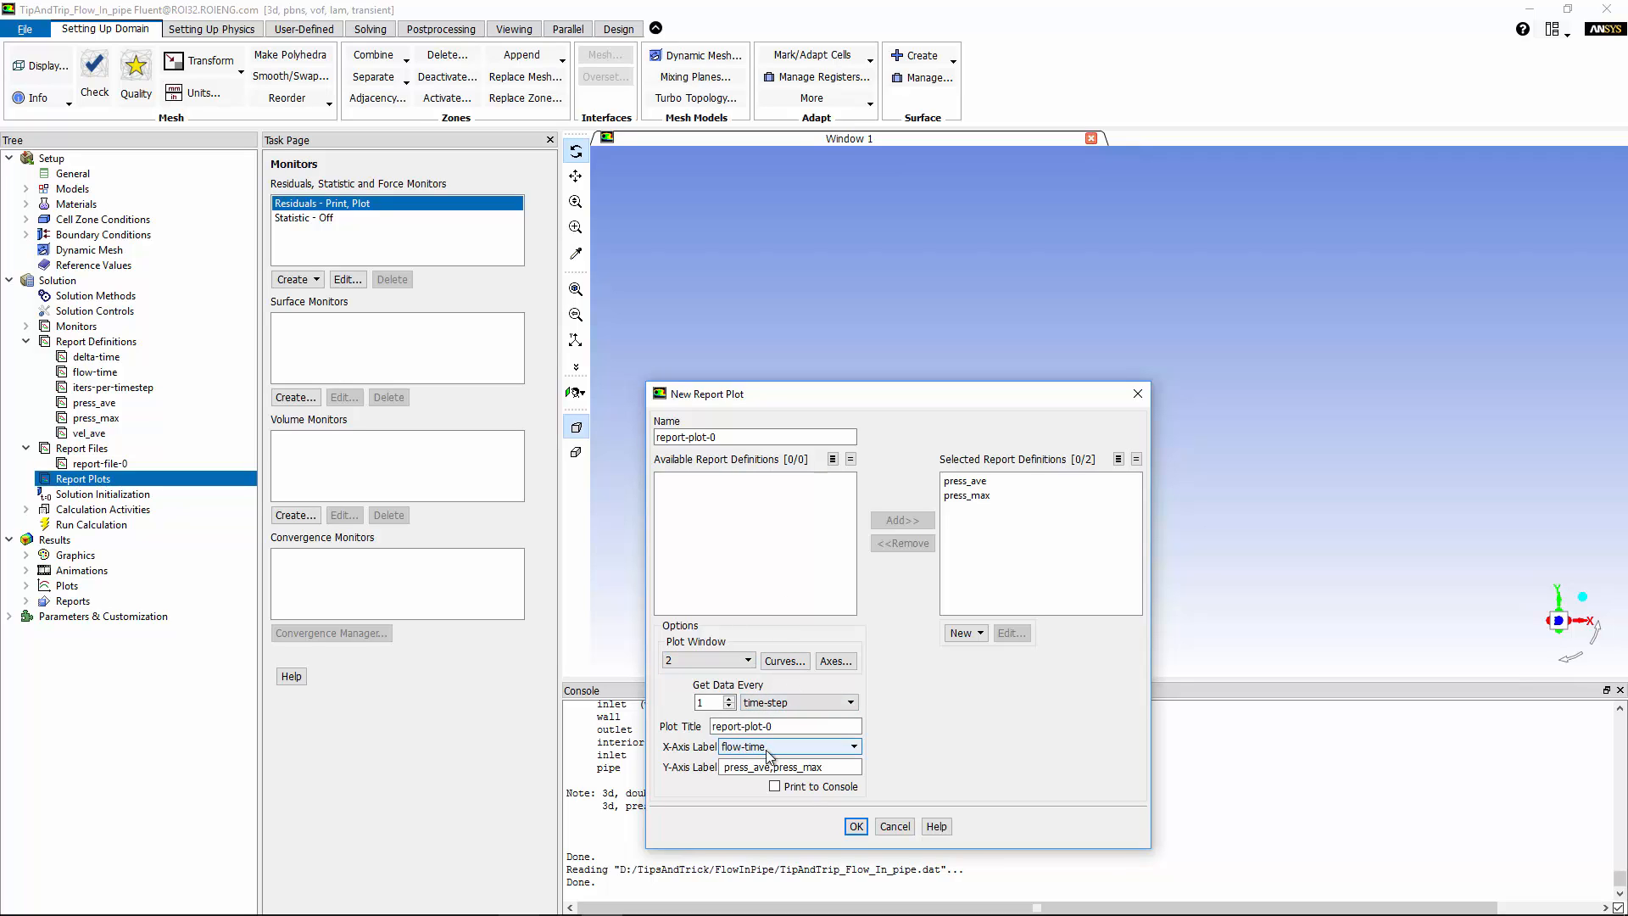
Confirm report-plot-0 and check report-file-0 and report-plot-0 in the tree.
click(857, 827)
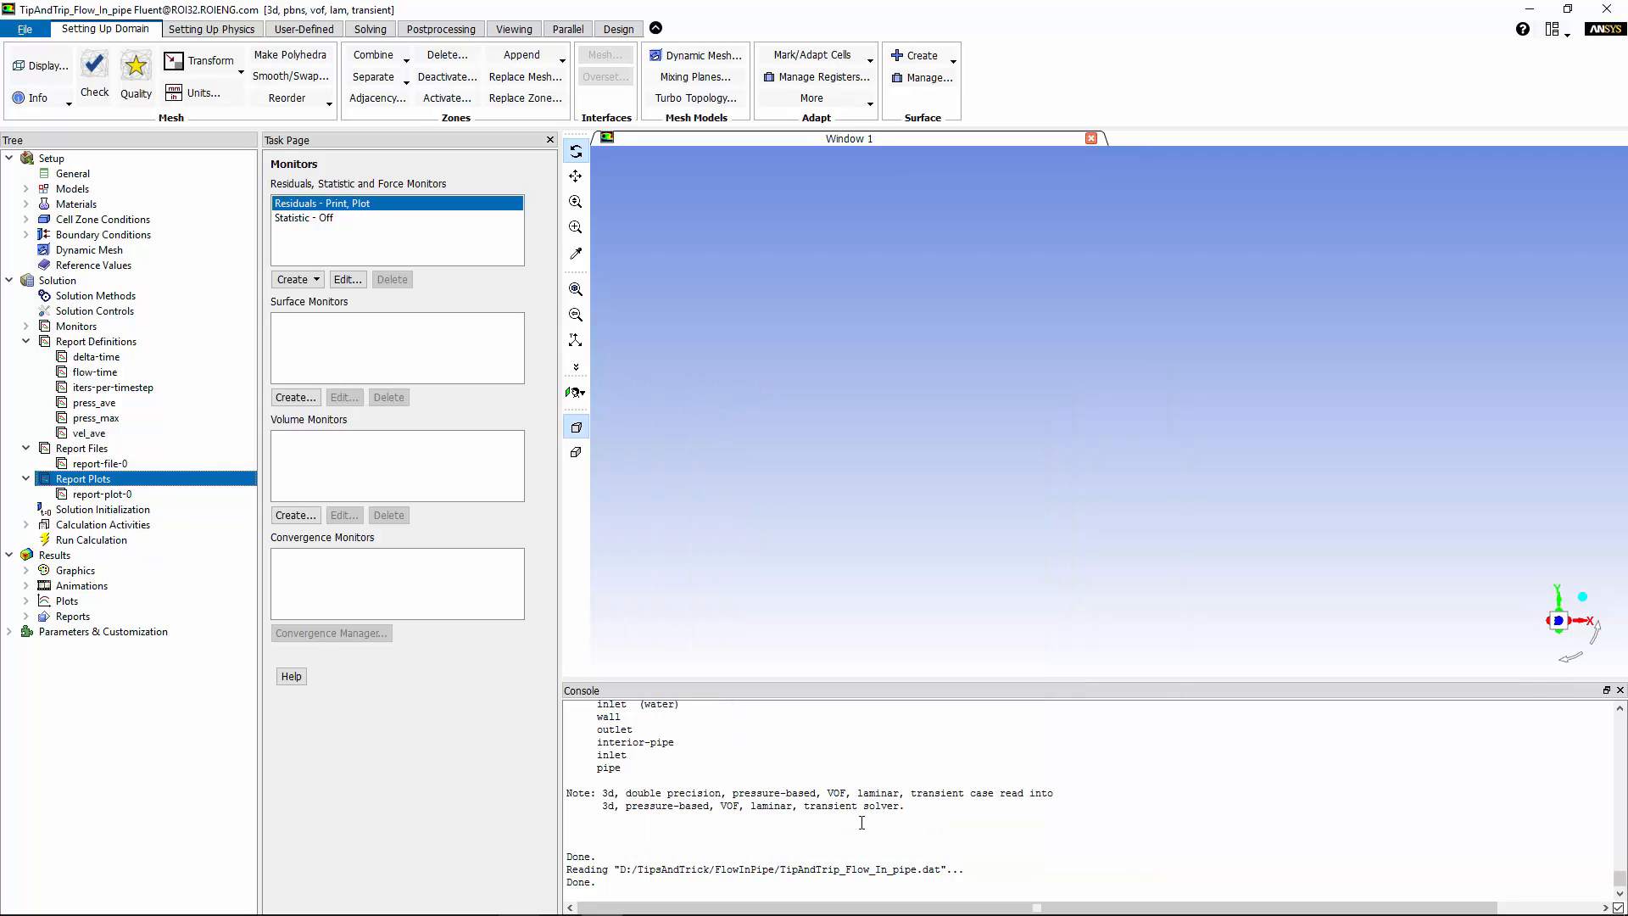
click(99, 463)
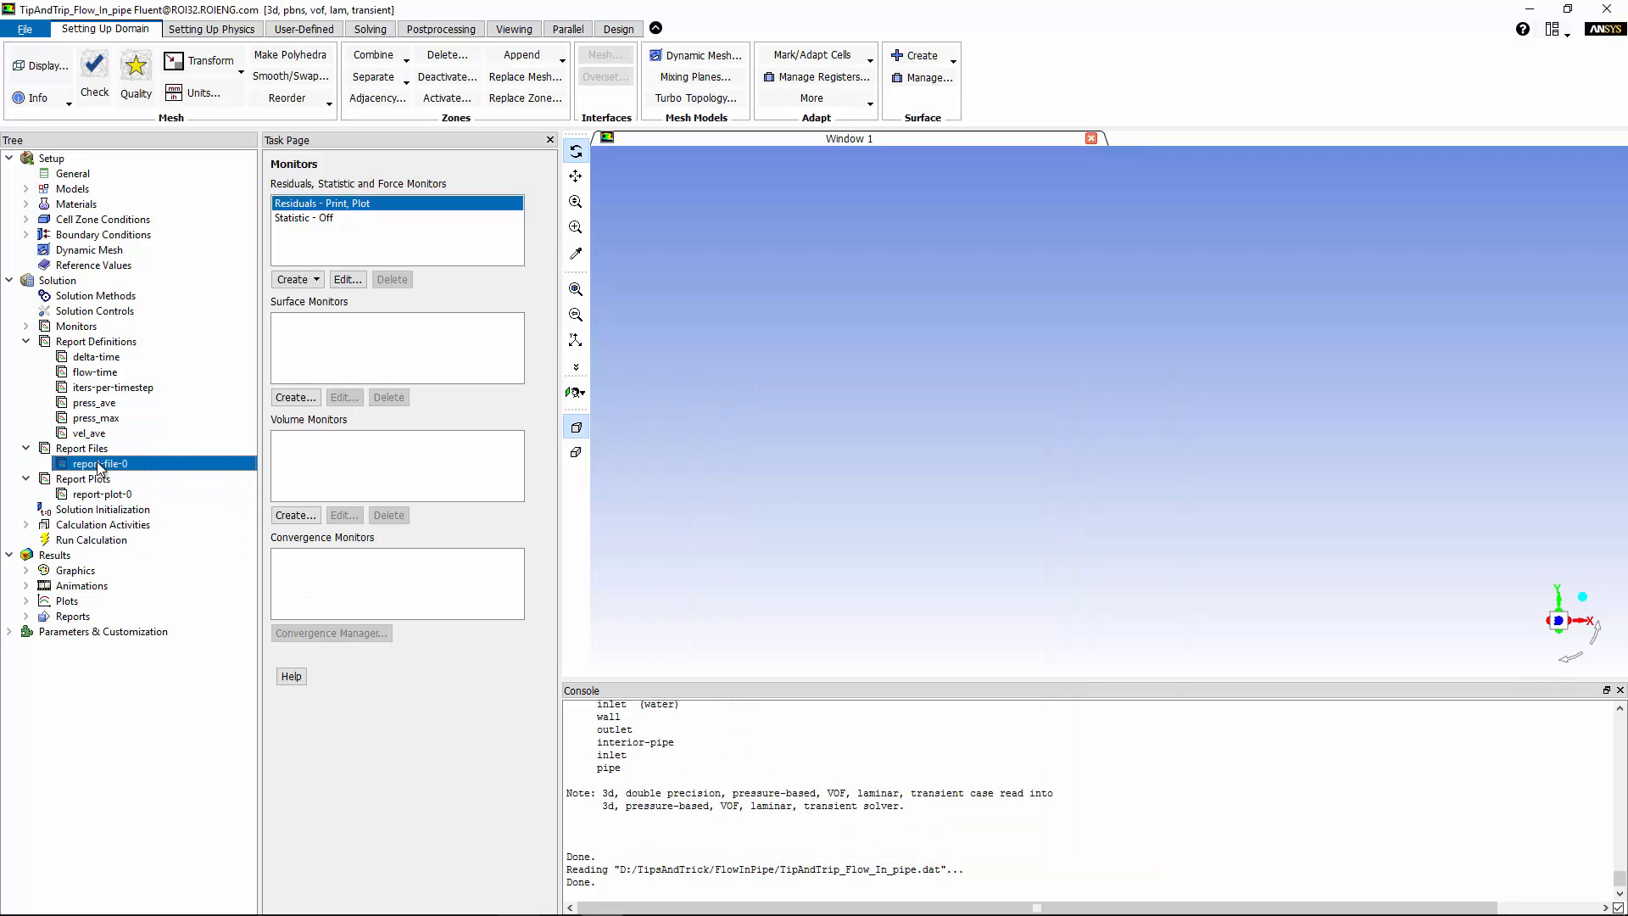
click(82, 495)
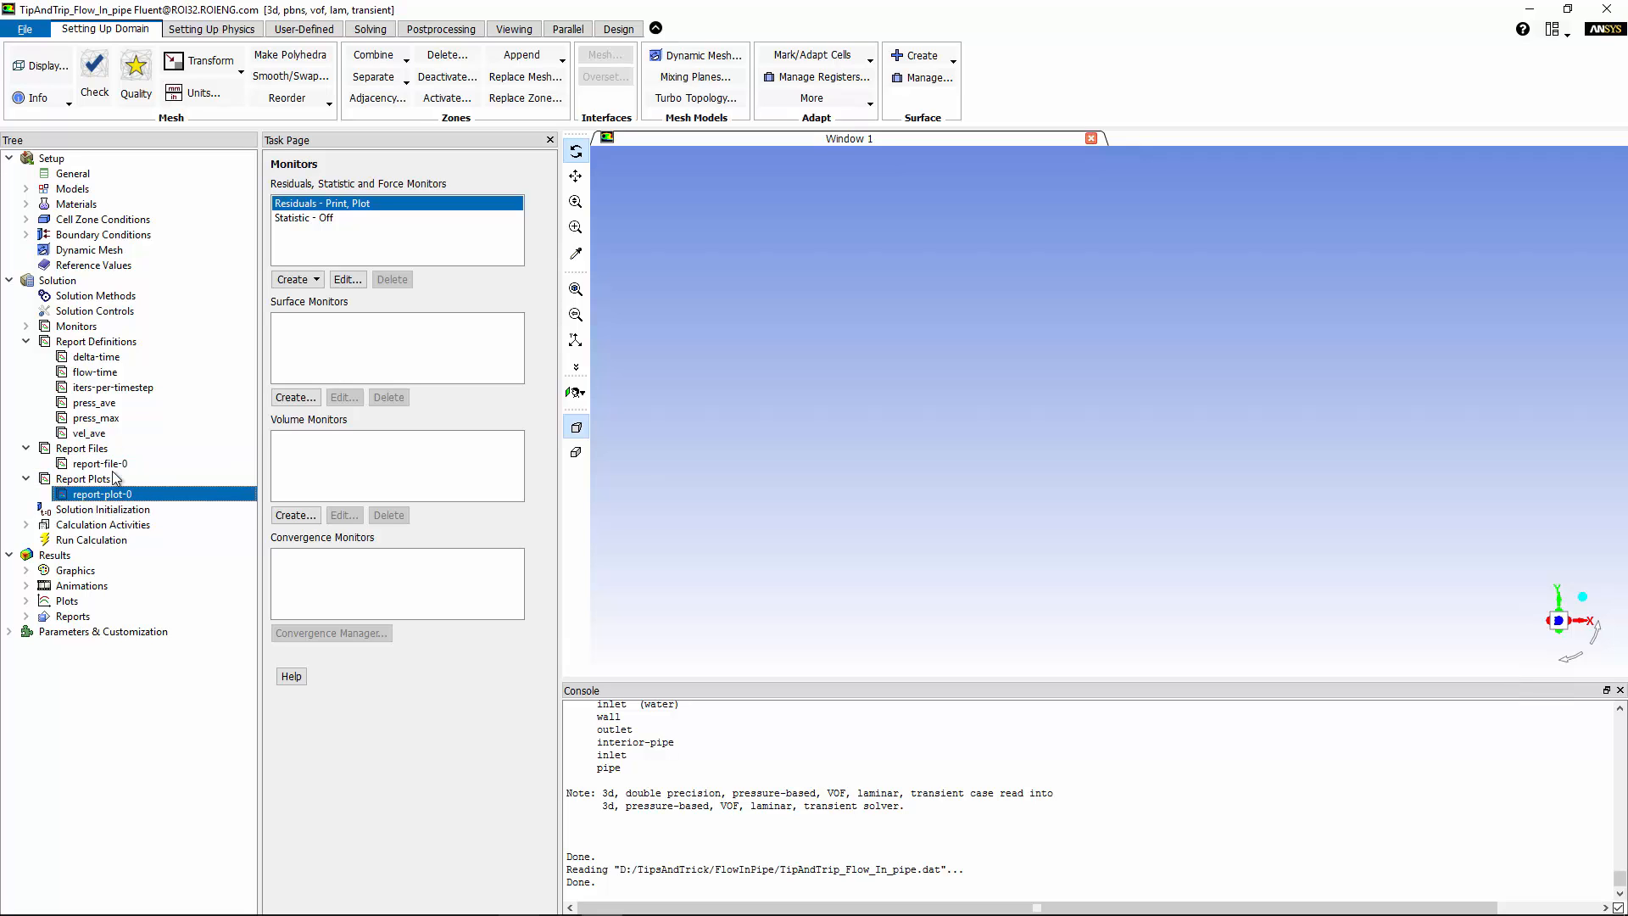
Run the 6-time-step transient calculation, then open report-file-0.out in PSPad.
click(106, 510)
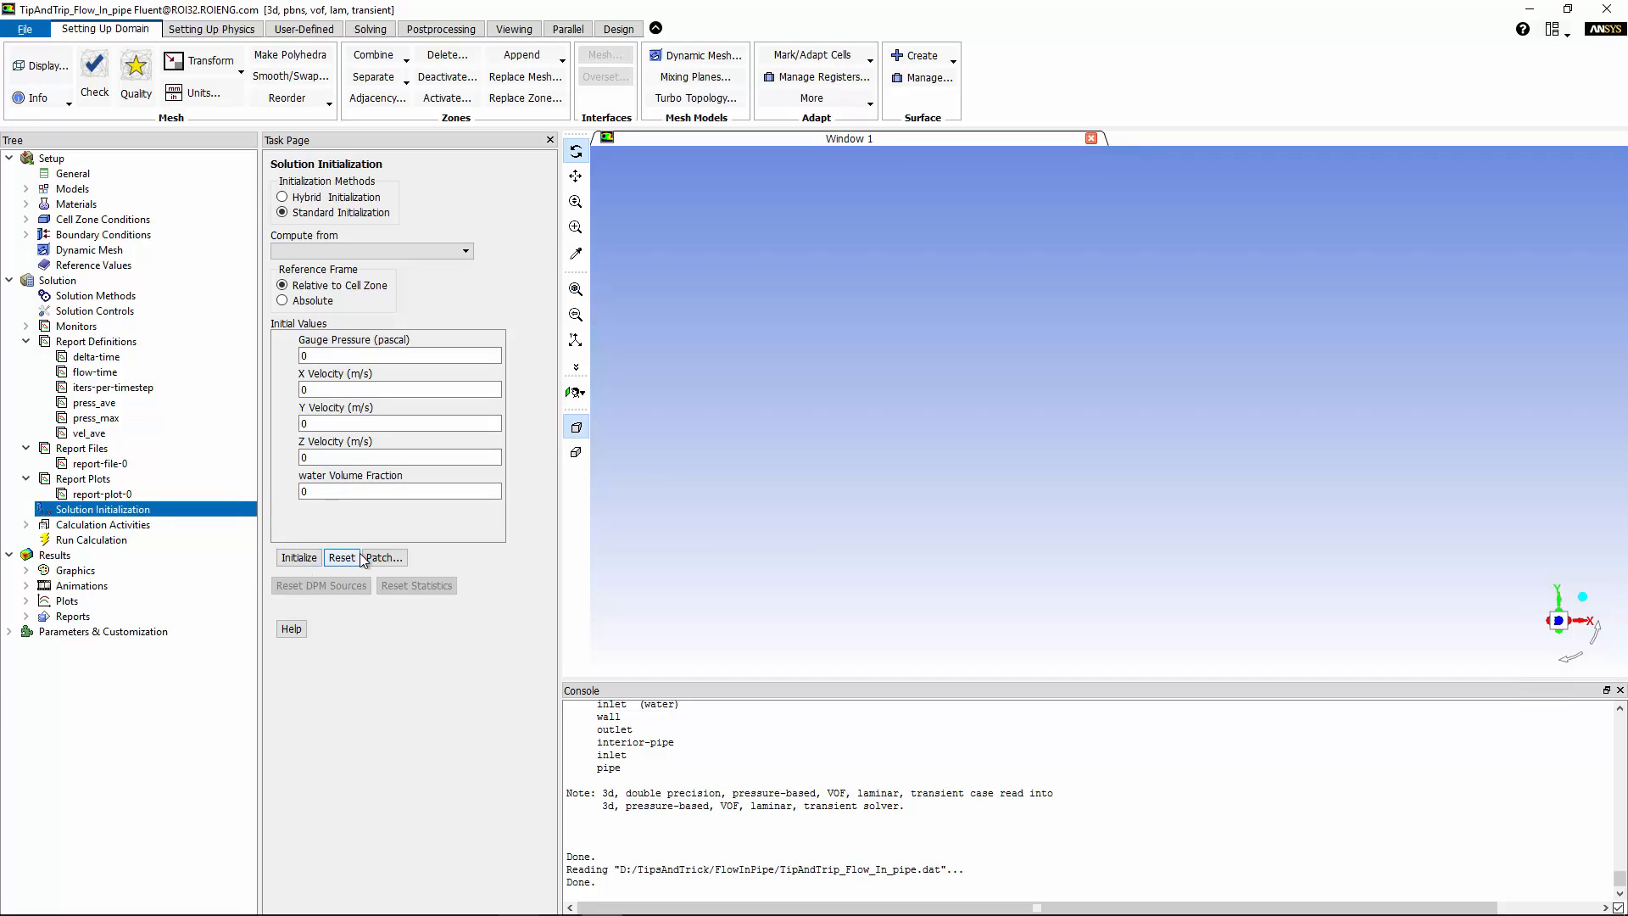
click(95, 539)
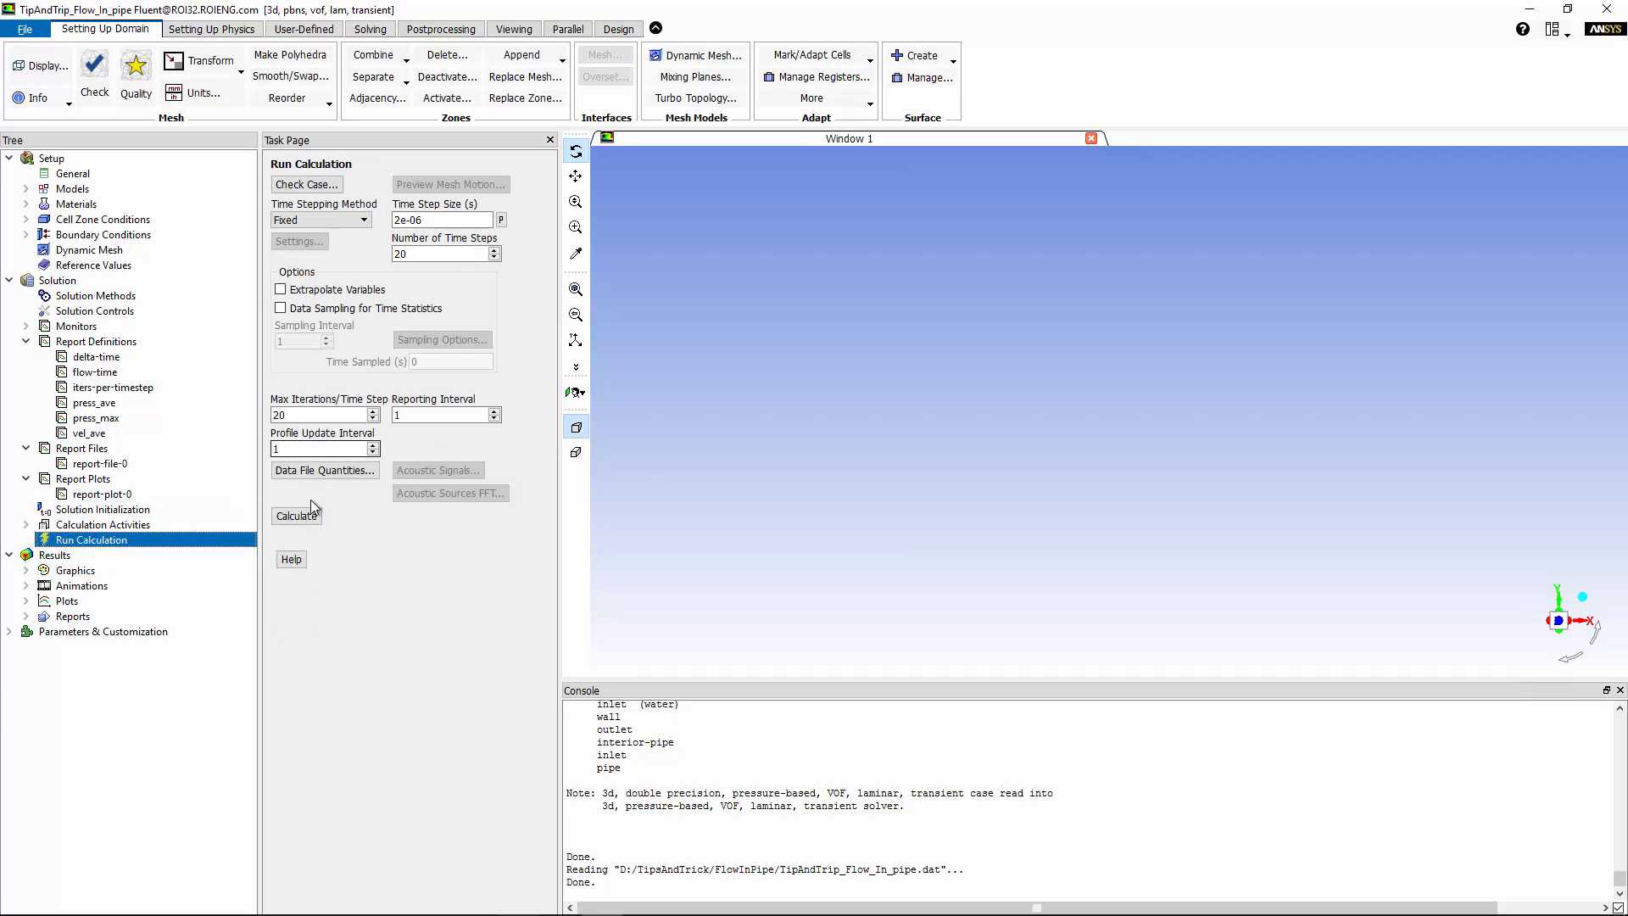
click(296, 517)
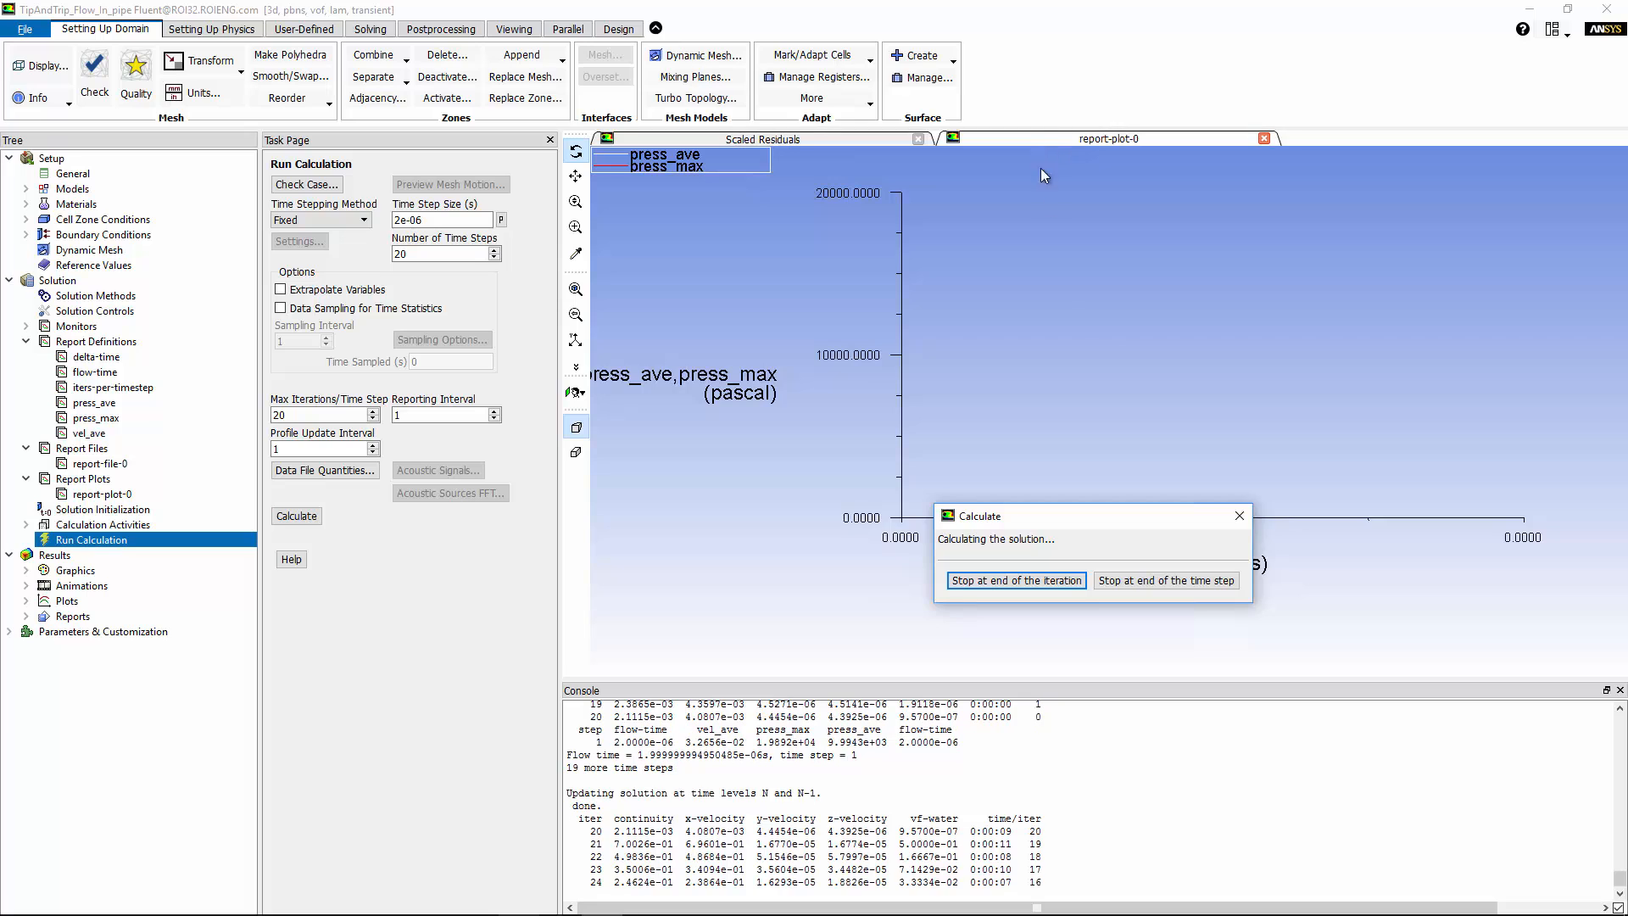
drag(1054, 518, 295, 523)
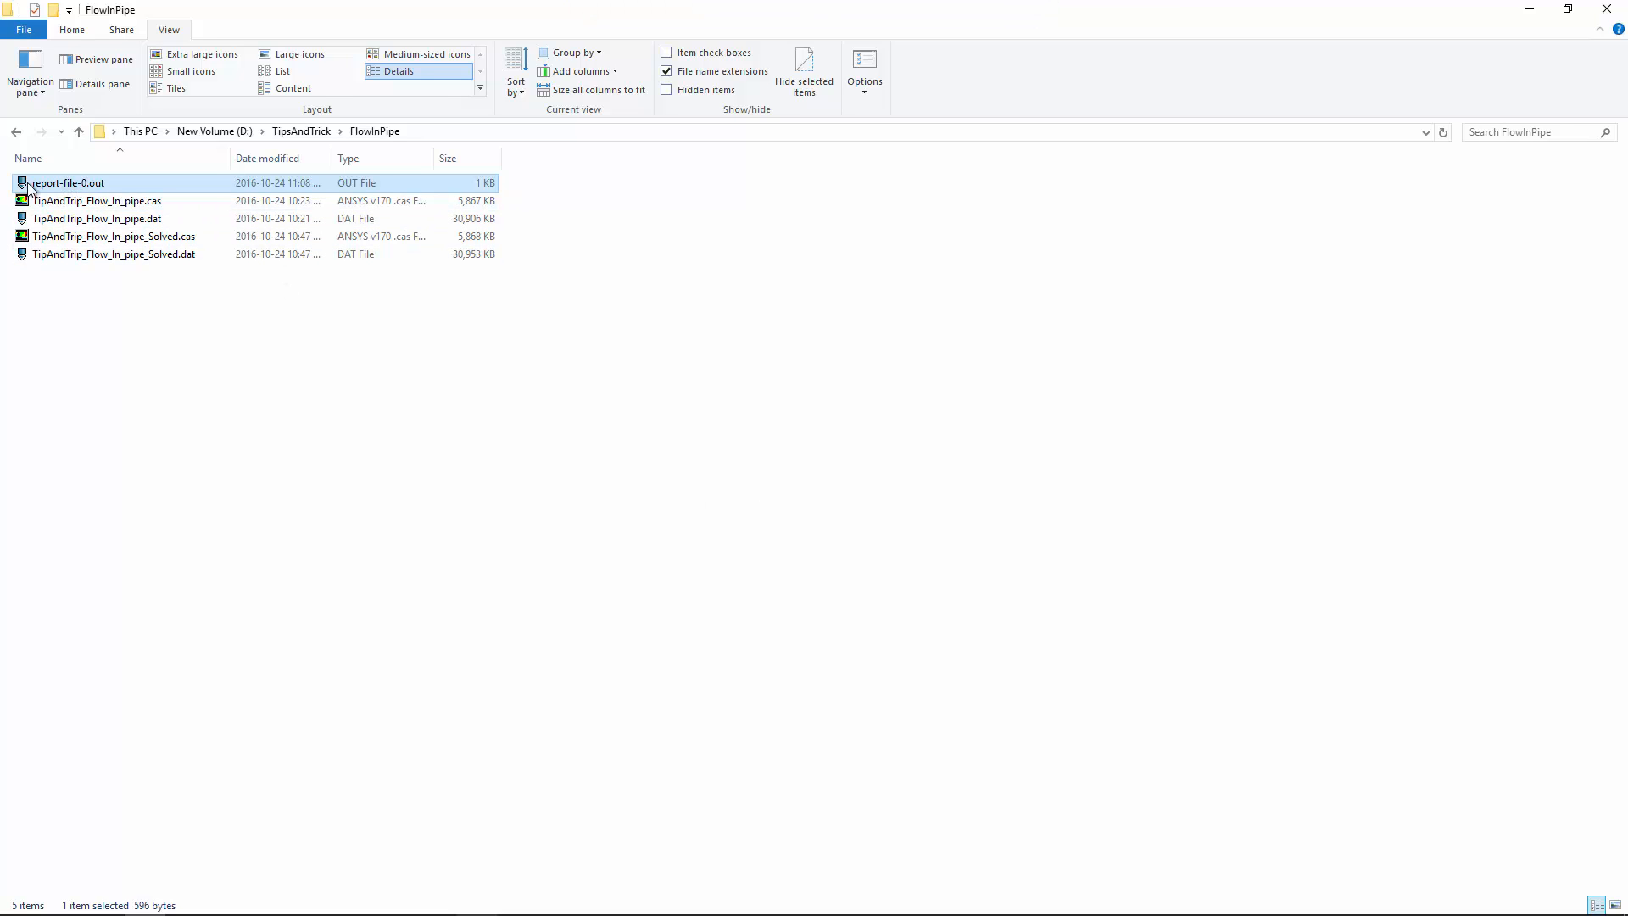
double_click(70, 183)
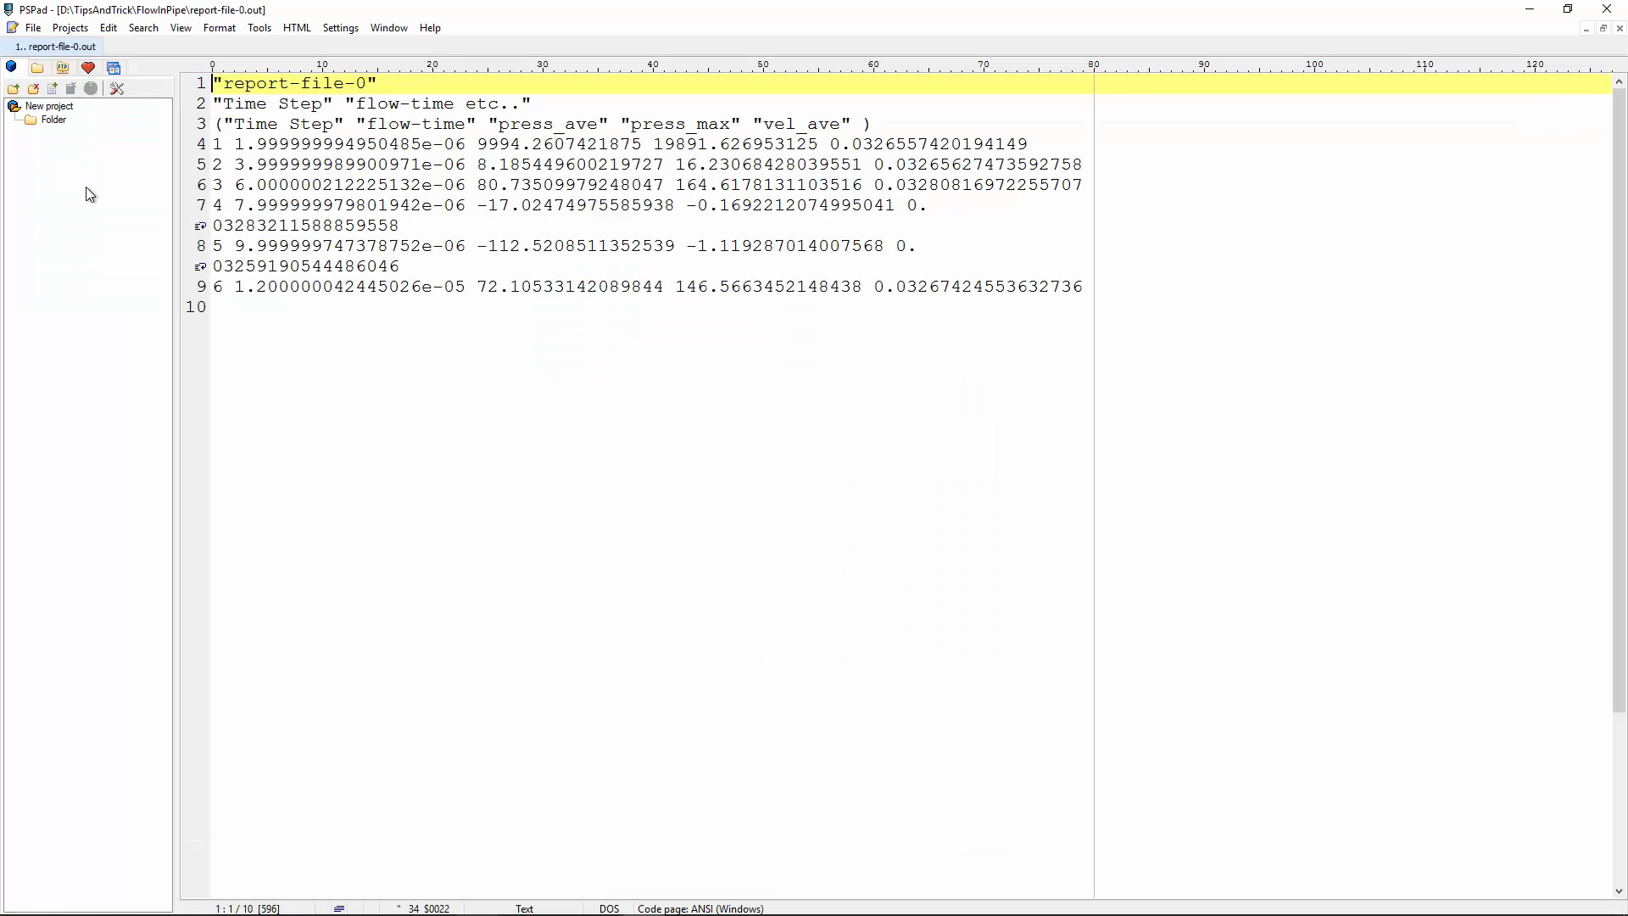
Turn off word wrap in PSPad and inspect the Time Step column and first rows.
click(181, 28)
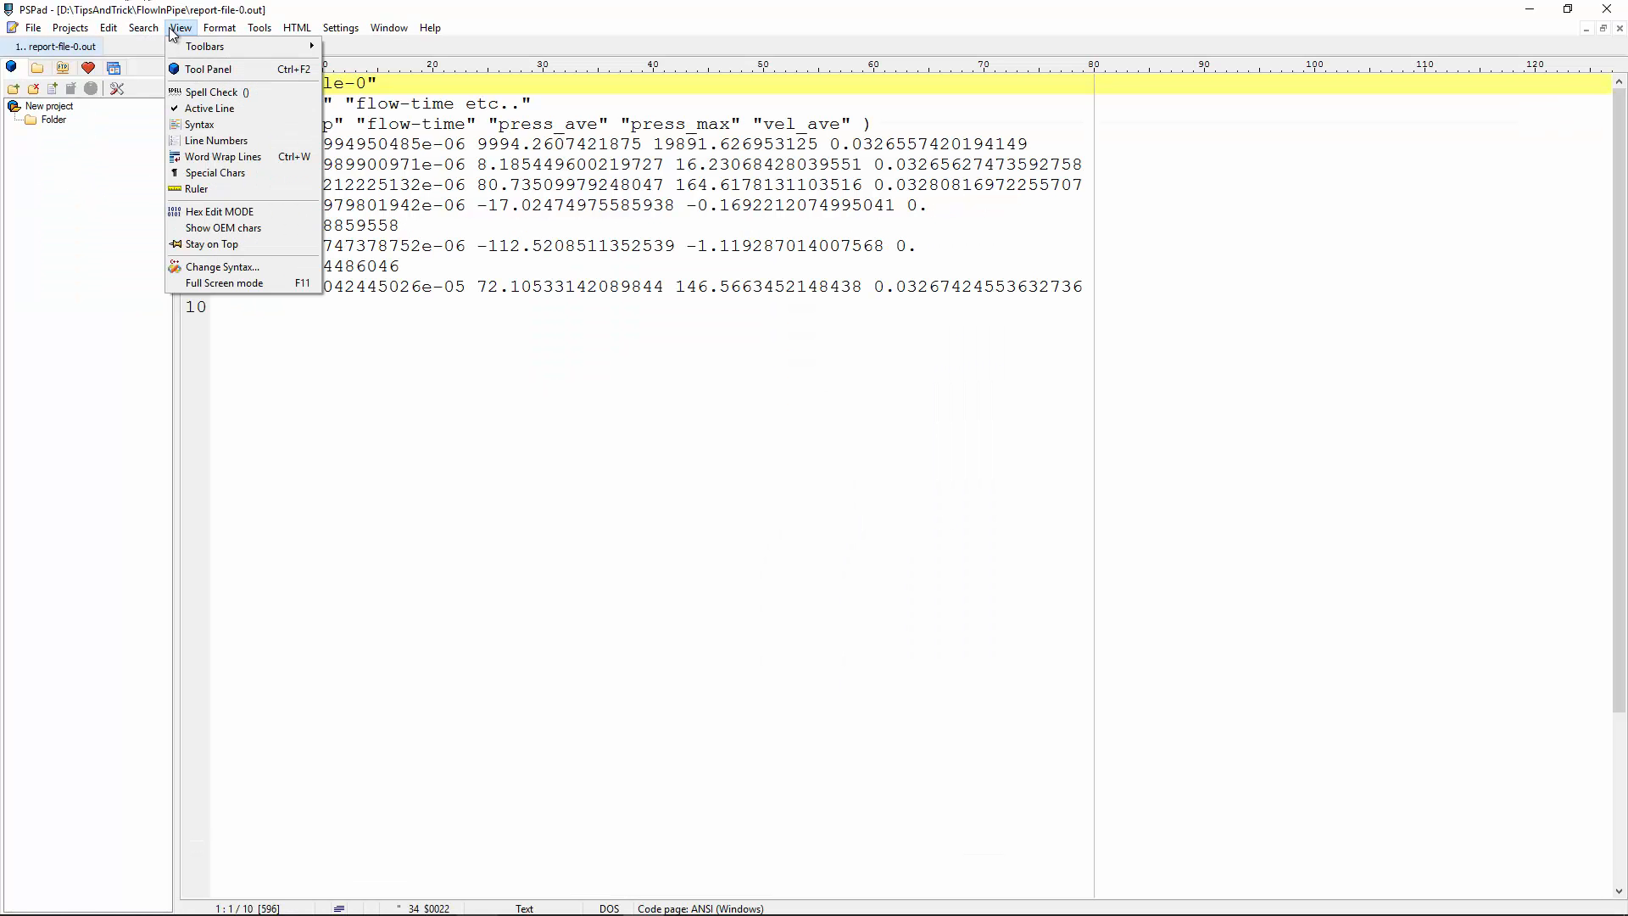
click(222, 157)
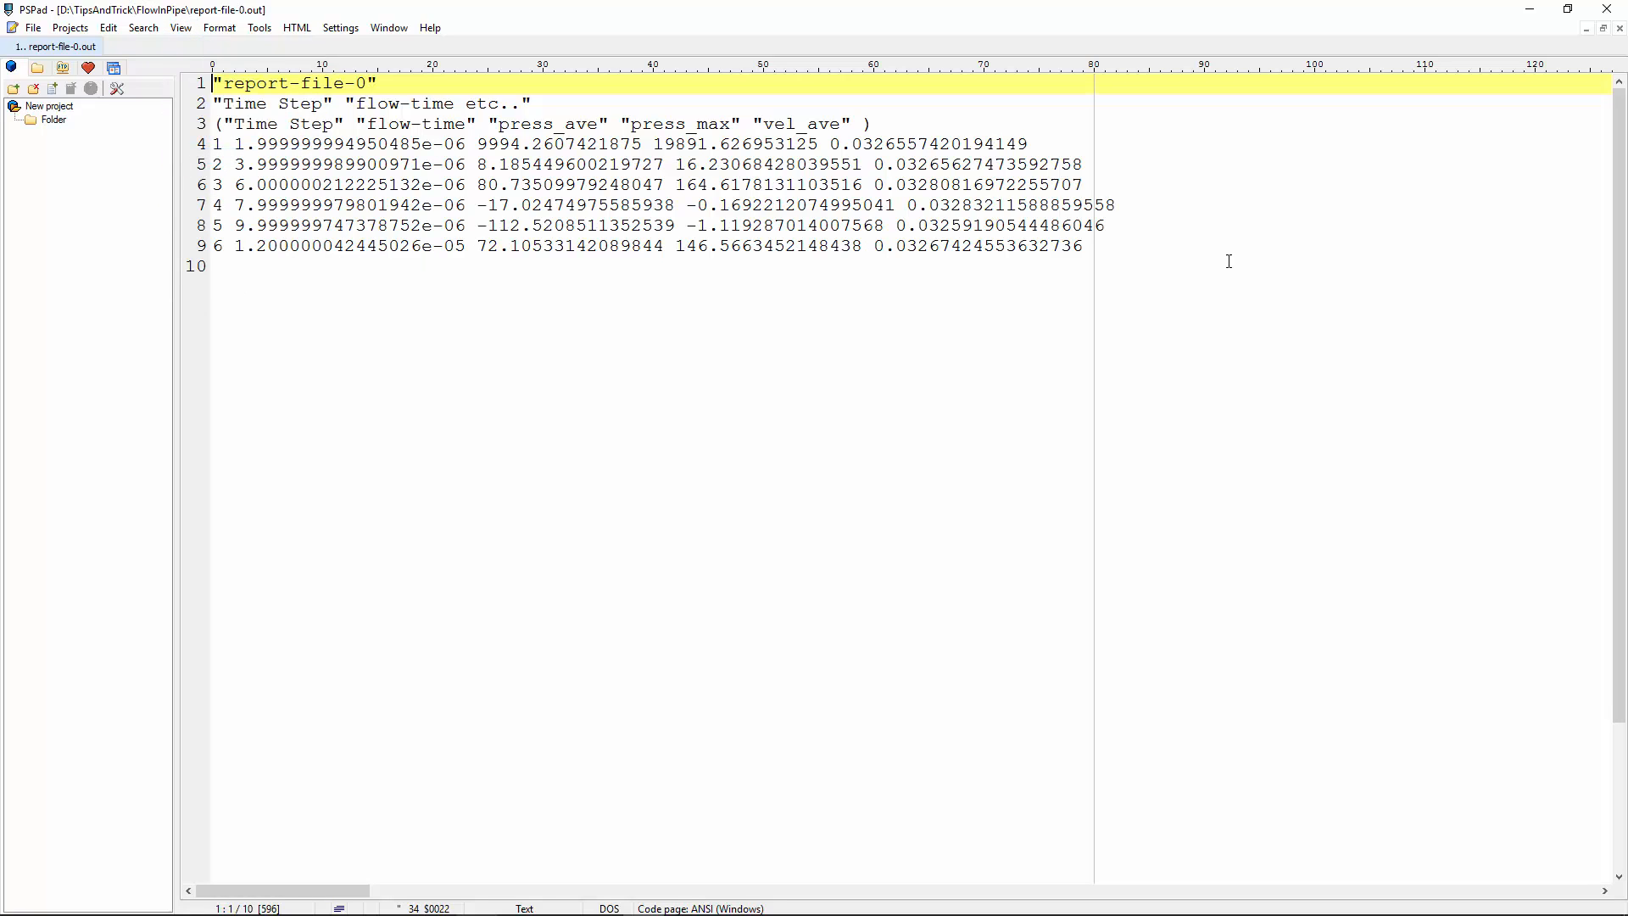
drag(234, 124, 335, 124)
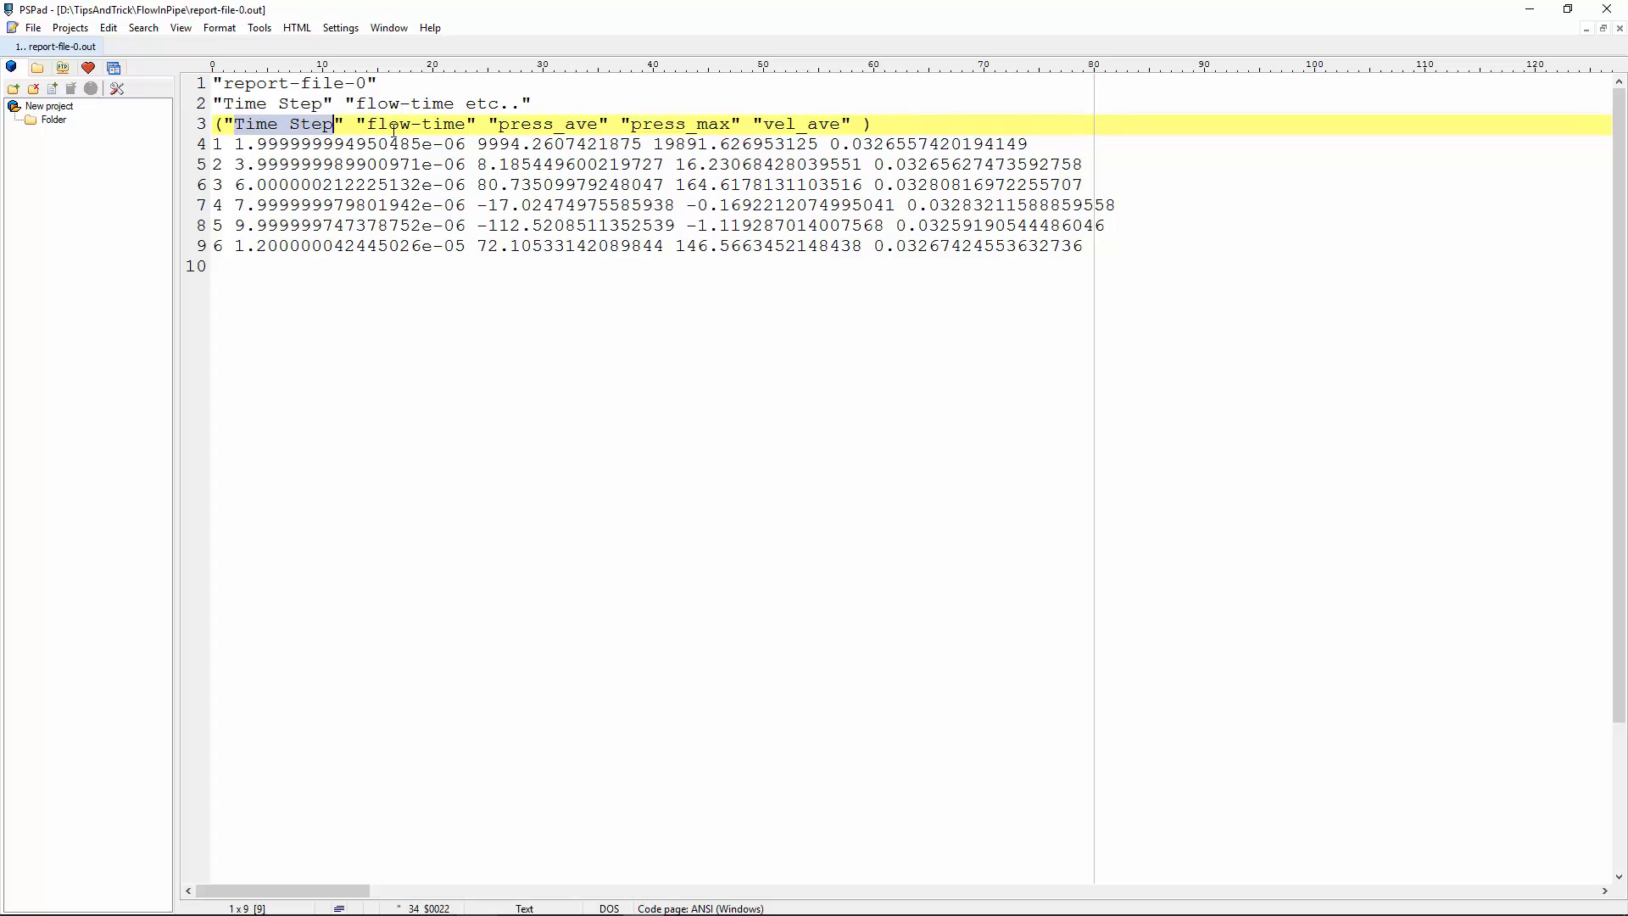
click(238, 144)
click(217, 165)
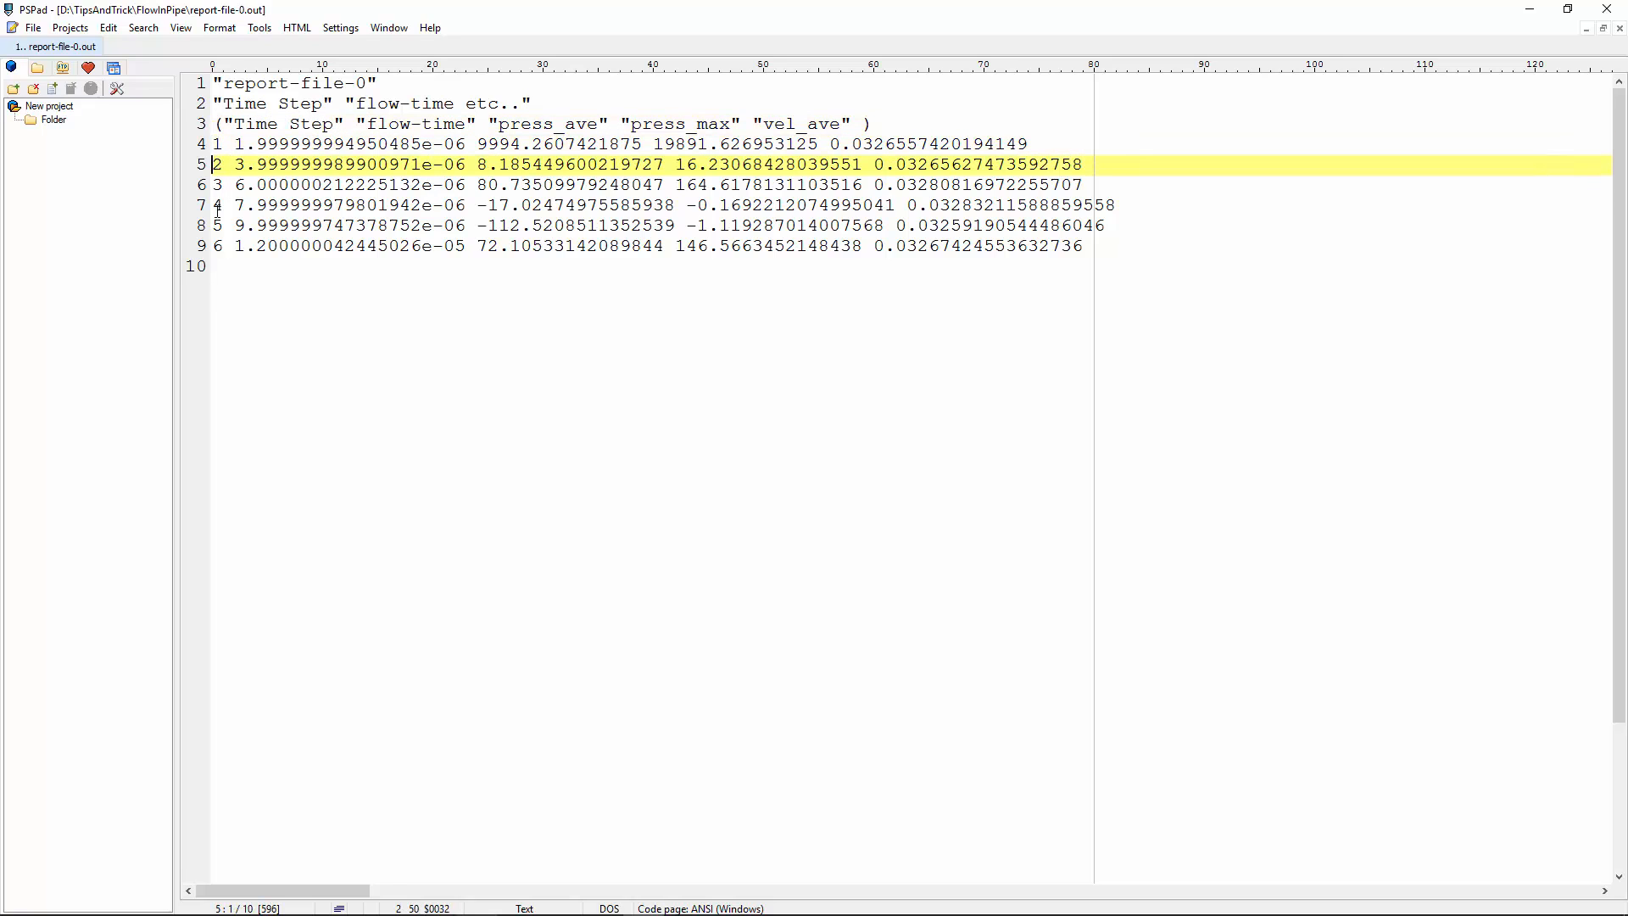
Inspect the flow-time, press_max and vel_ave columns, then return to Fluent's pressure plot.
drag(348, 124, 477, 124)
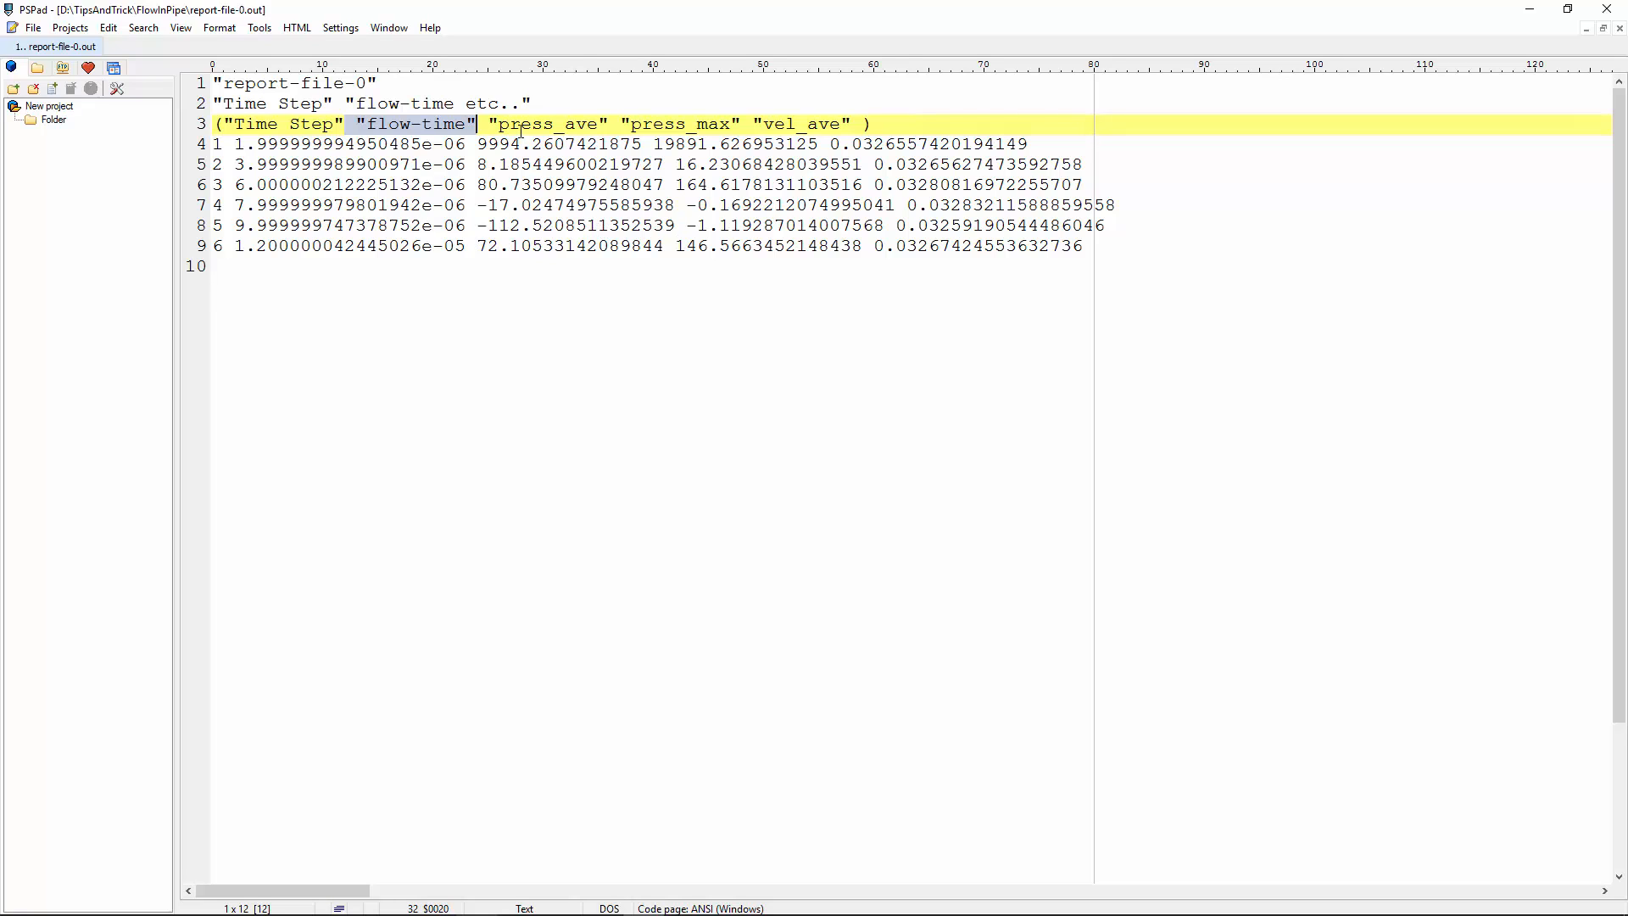
click(652, 123)
click(820, 124)
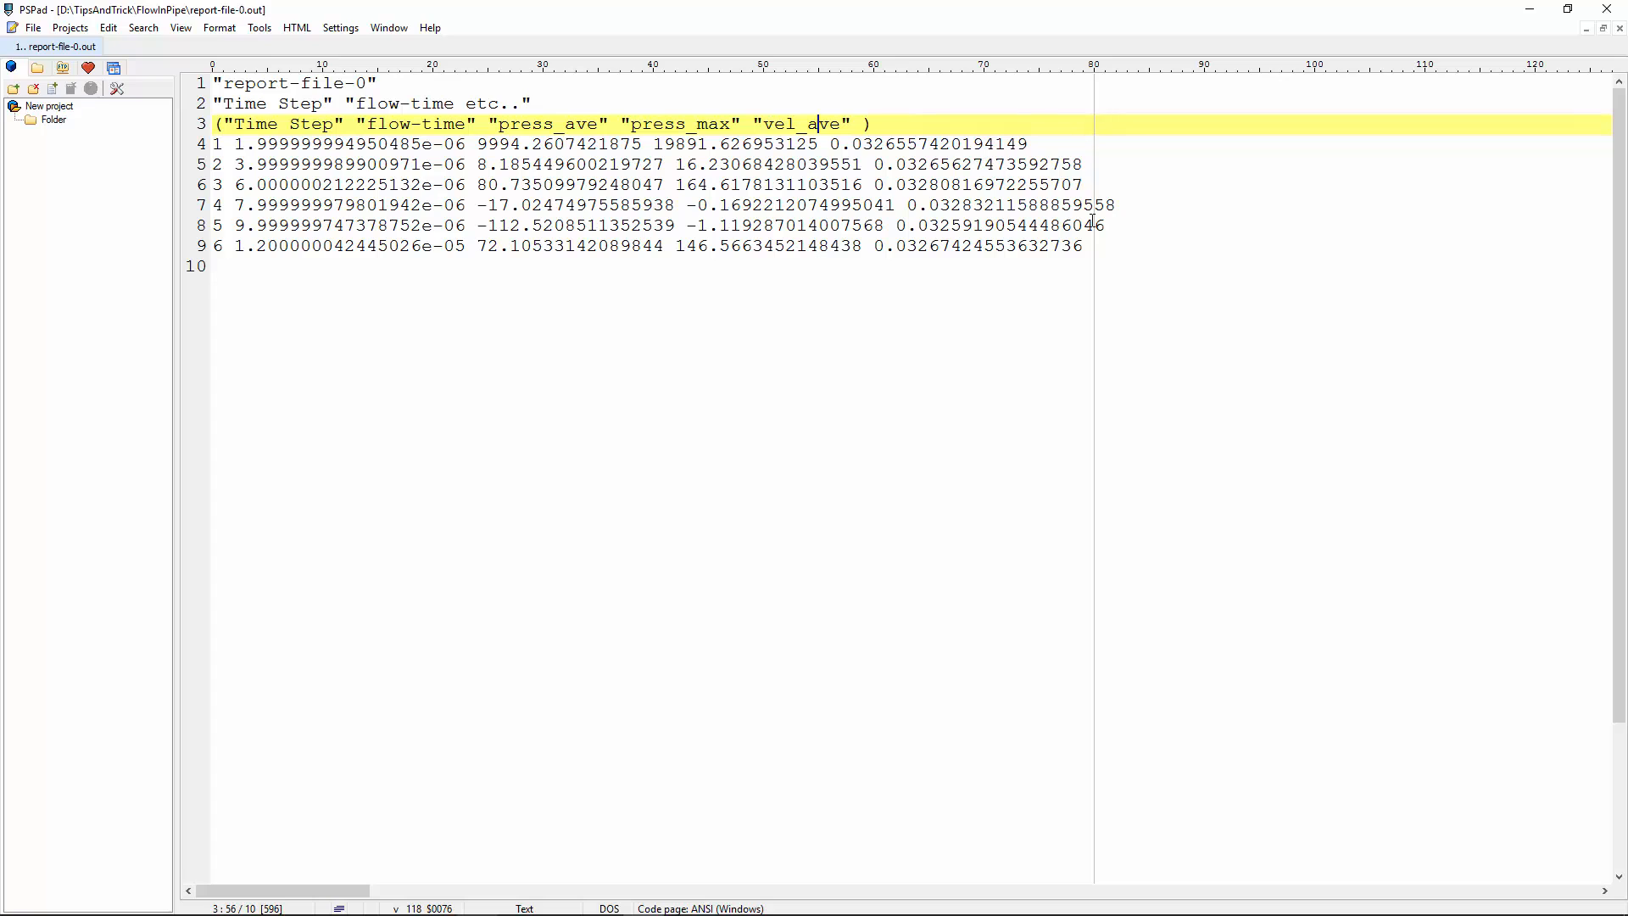
click(1185, 265)
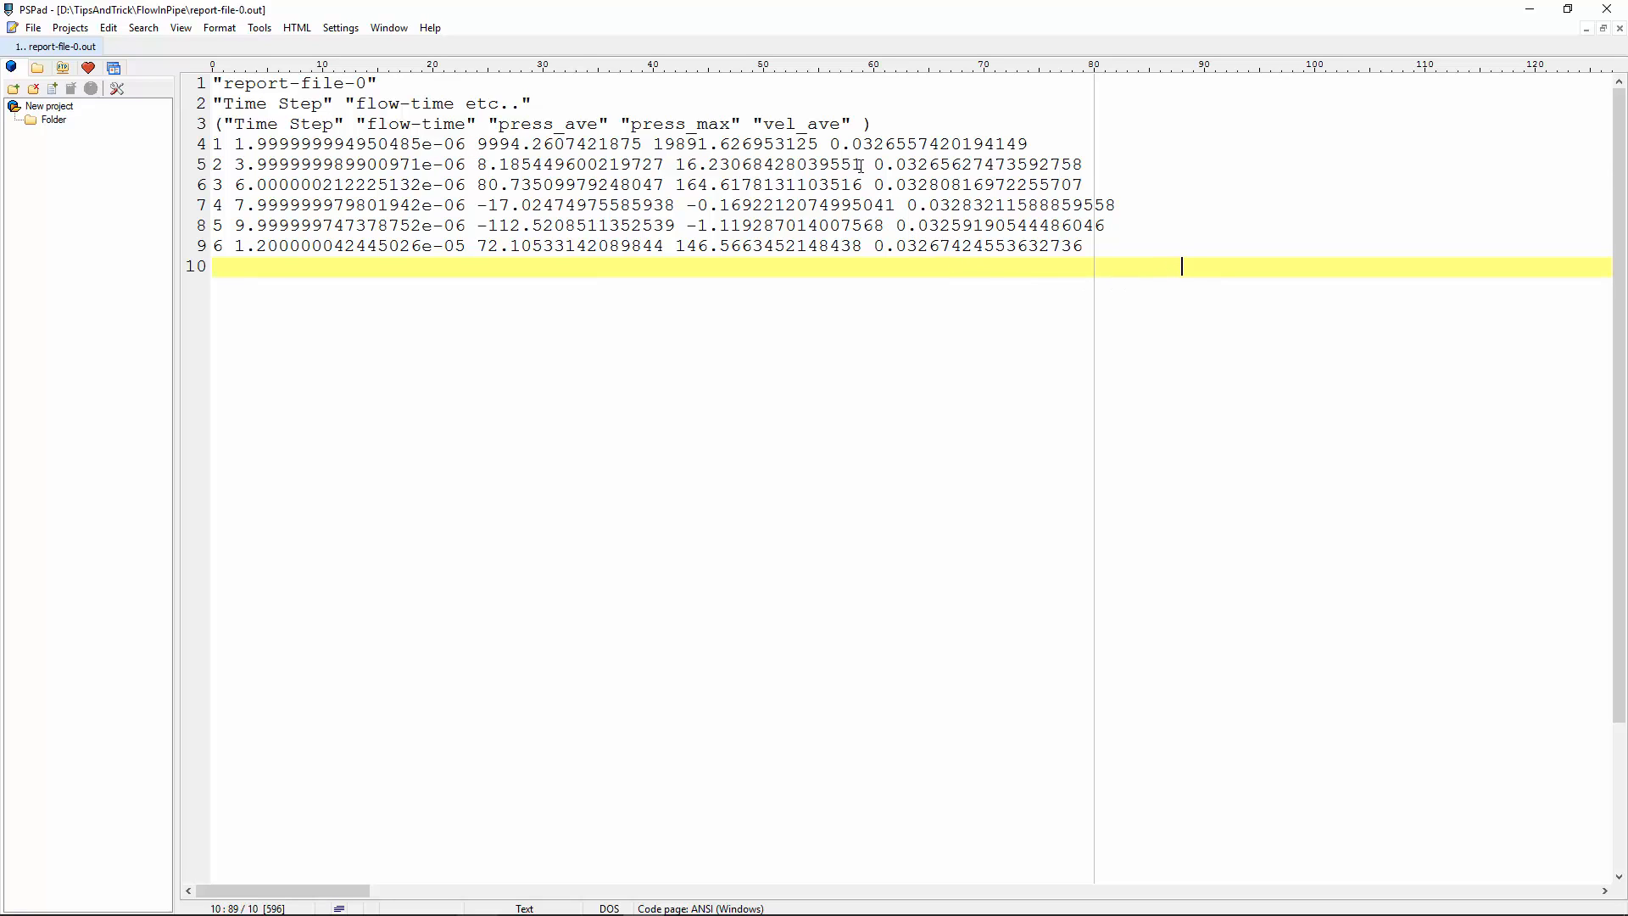
drag(861, 167, 878, 166)
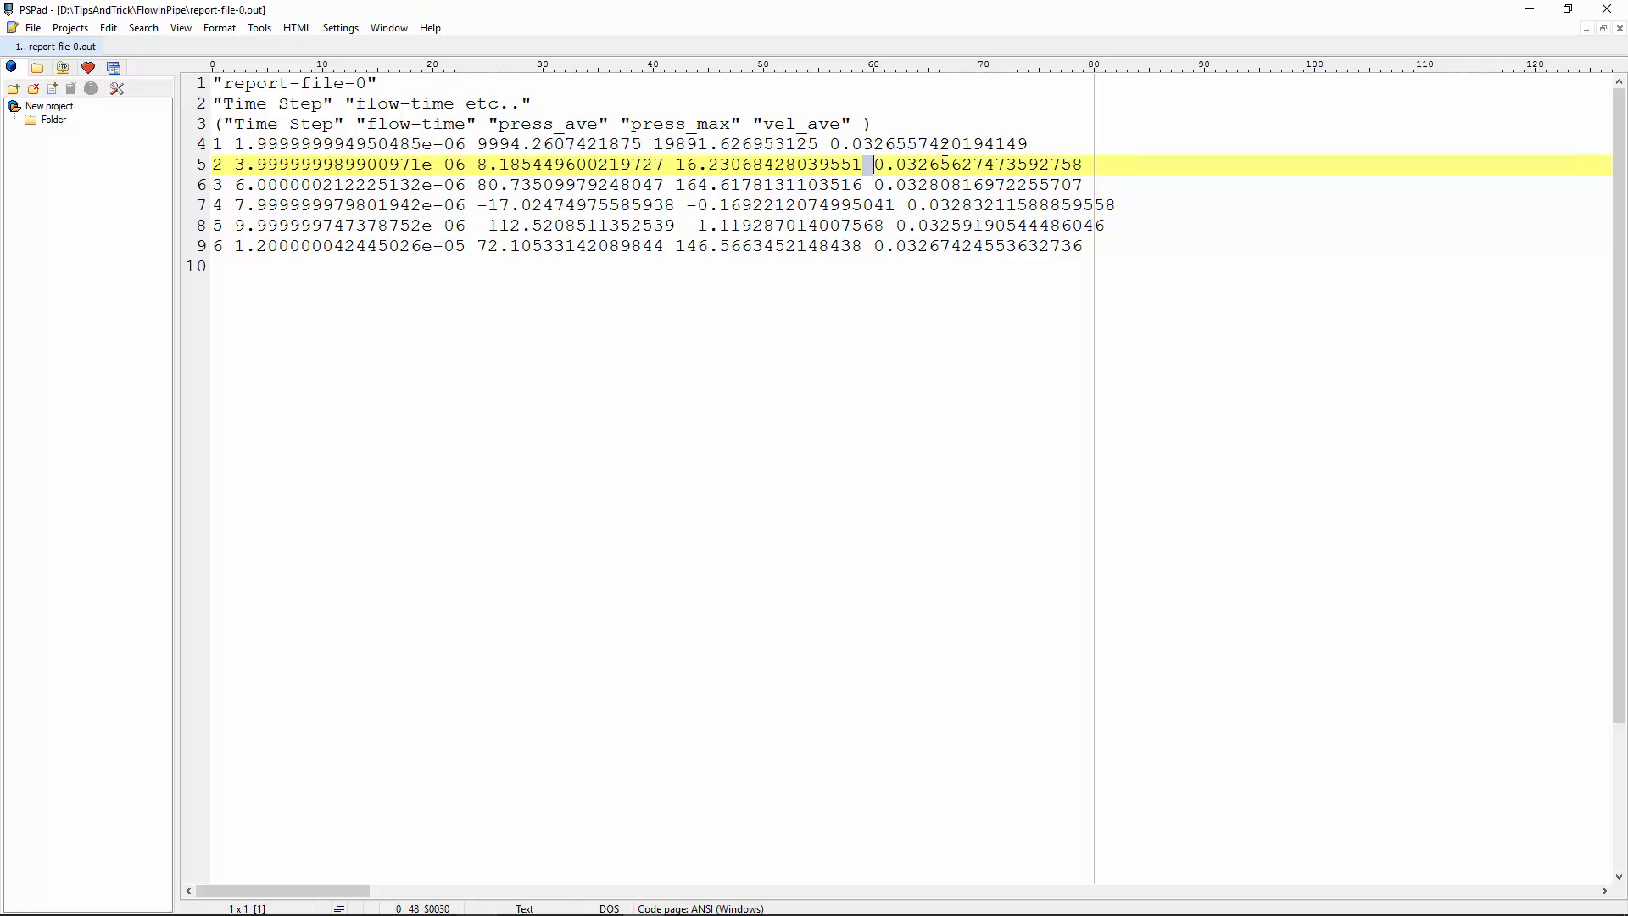
click(1308, 141)
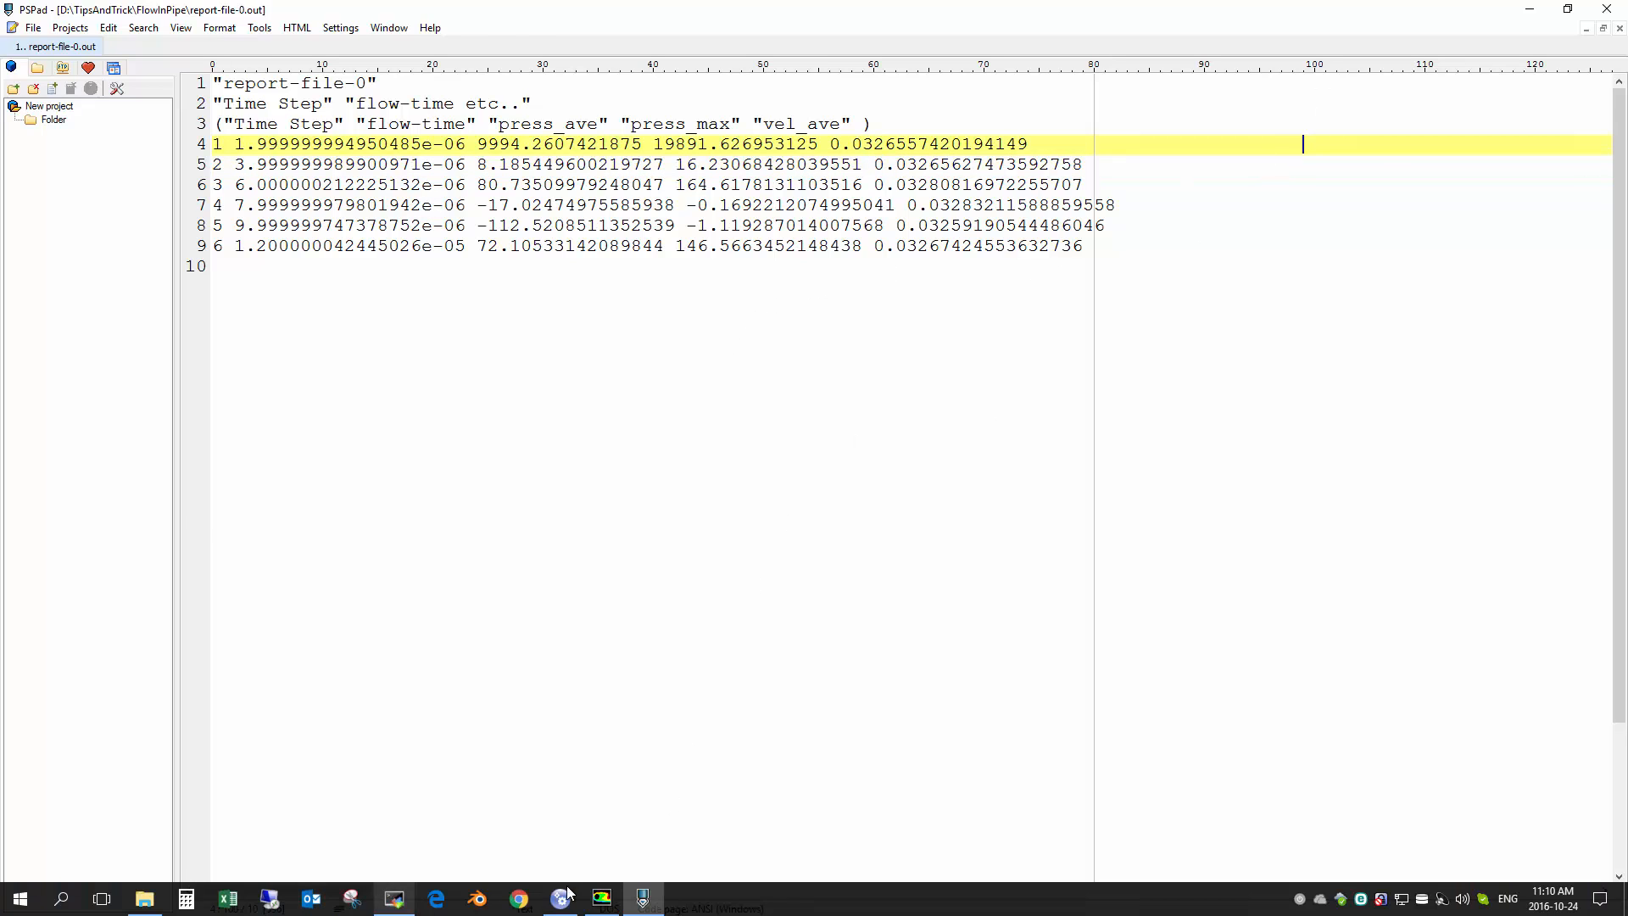
click(602, 899)
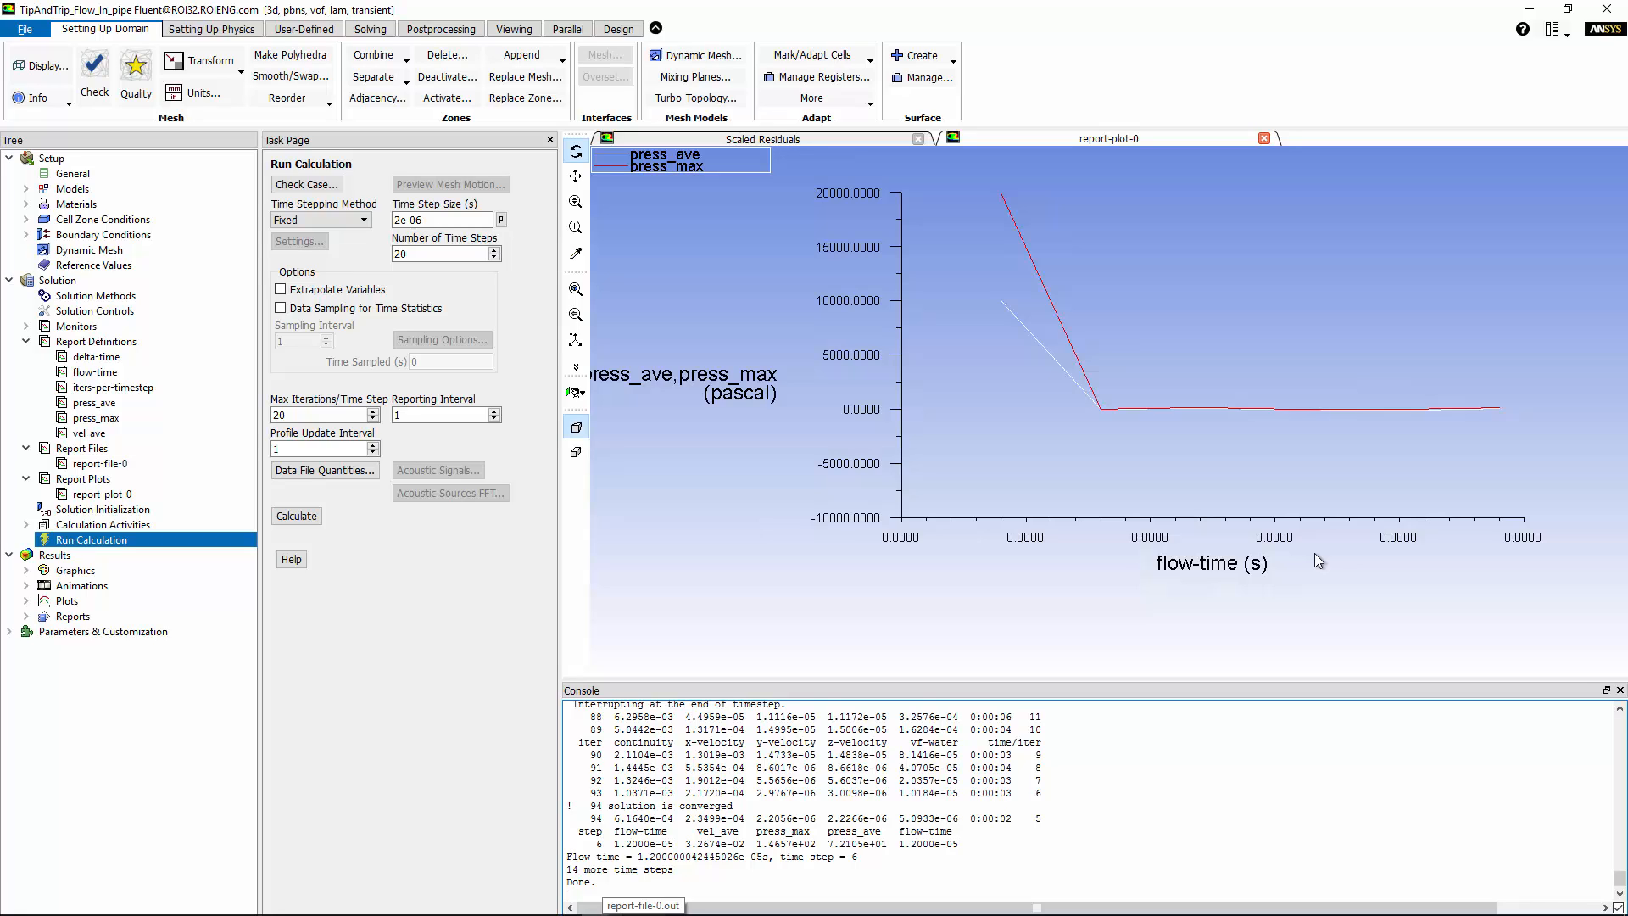